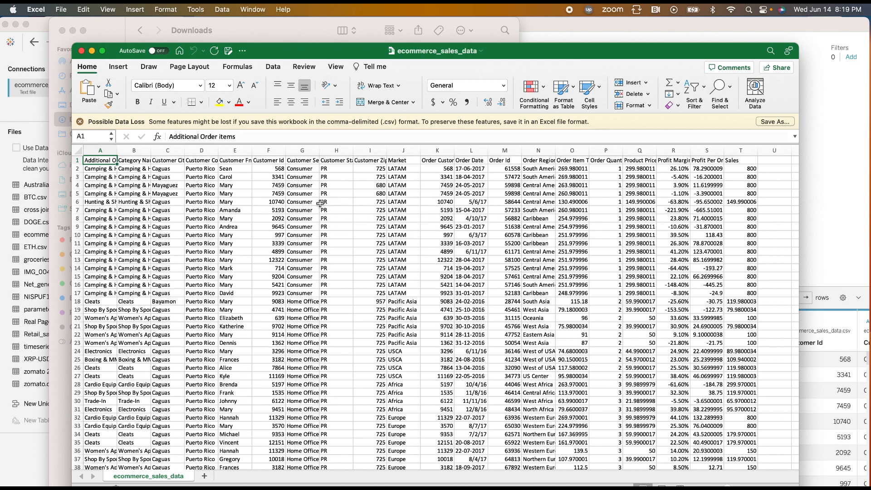
- Look over the customer, order and sales columns in the ecommerce_sales_data spreadsheet and close it
scroll(320, 203, down, 1)
scroll(316, 208, up, 1)
scroll(518, 254, down, 1)
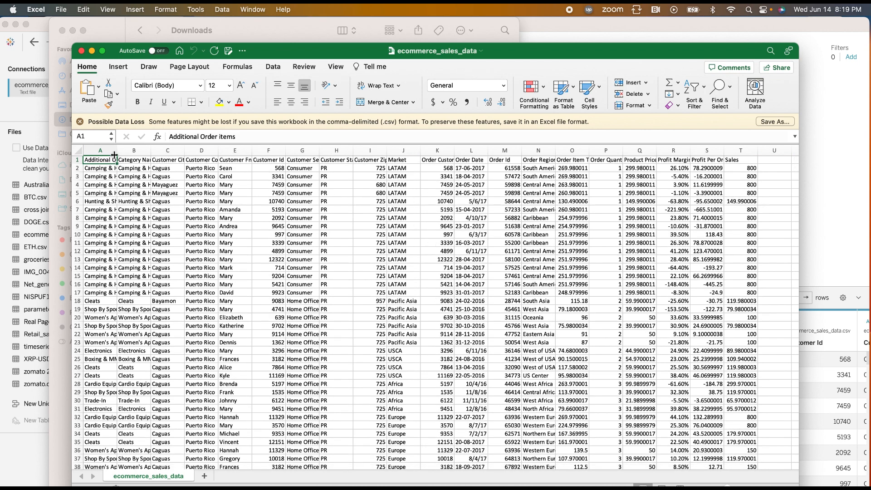
click(82, 51)
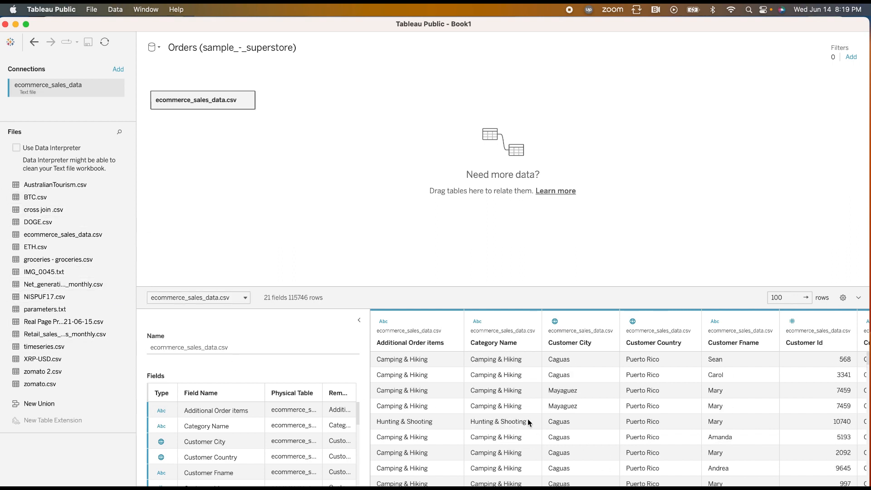
- In Tableau Public, examine the fields and sample rows in the data preview of ecommerce_sales_data.csv
scroll(447, 431, down, 2)
scroll(690, 386, up, 2)
scroll(790, 379, down, 4)
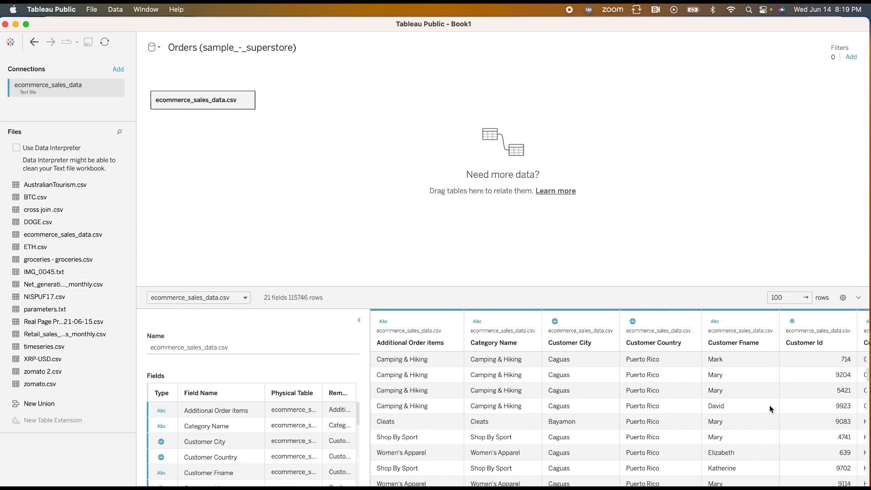
scroll(602, 360, up, 5)
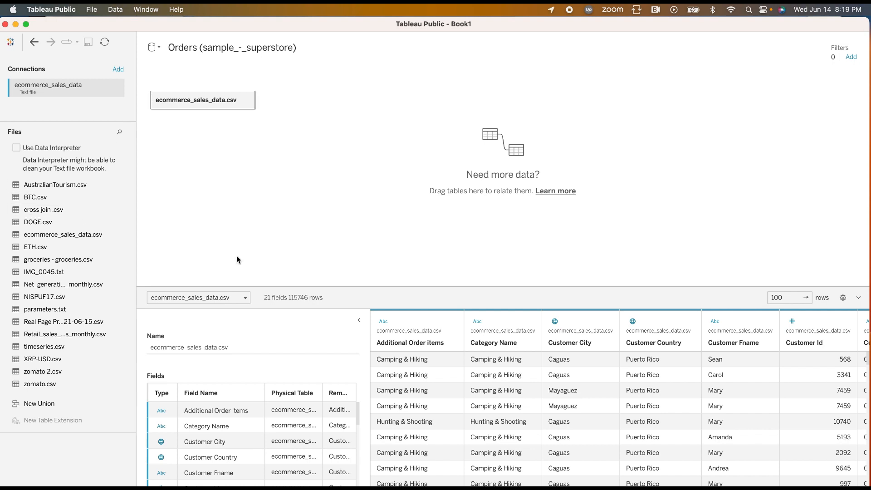
- Place Order Date by year on the columns of the SALES worksheet and show its filter
key(ctrl+Tab)
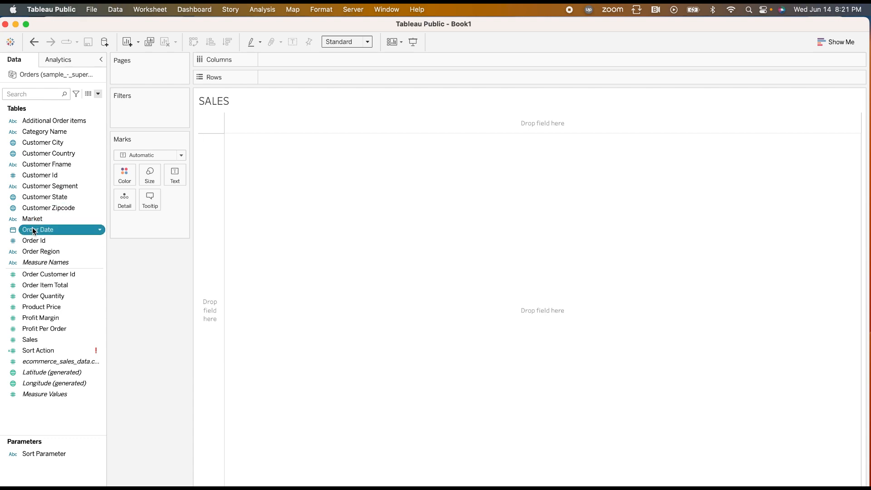
drag(33, 231, 301, 59)
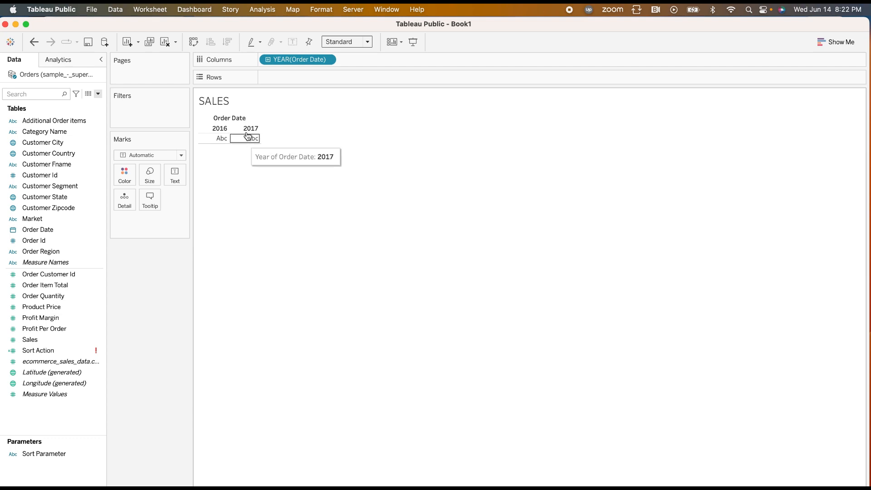
click(327, 60)
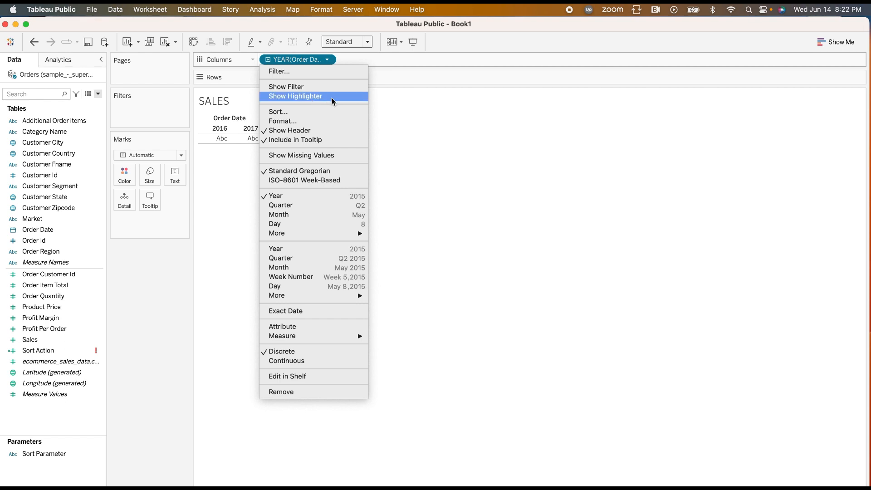
click(298, 87)
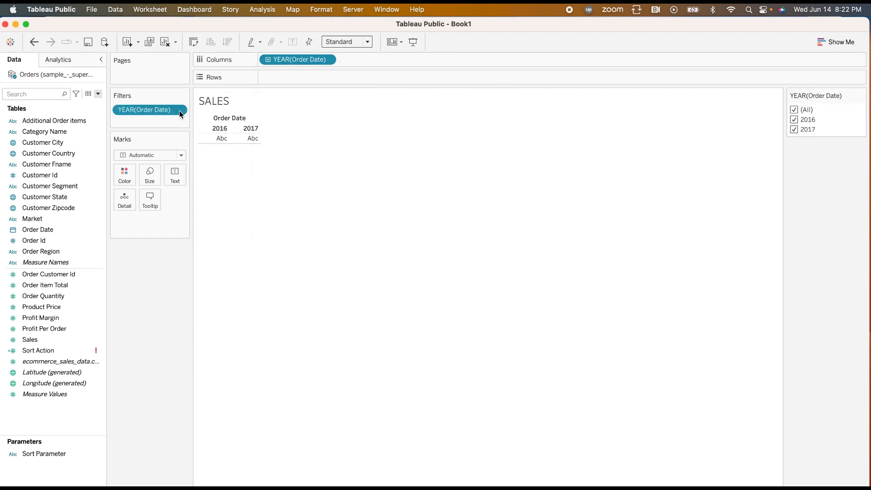
- Exclude 2016 from the Order Date year filter so only 2017 is kept, and hide the filter card
click(179, 111)
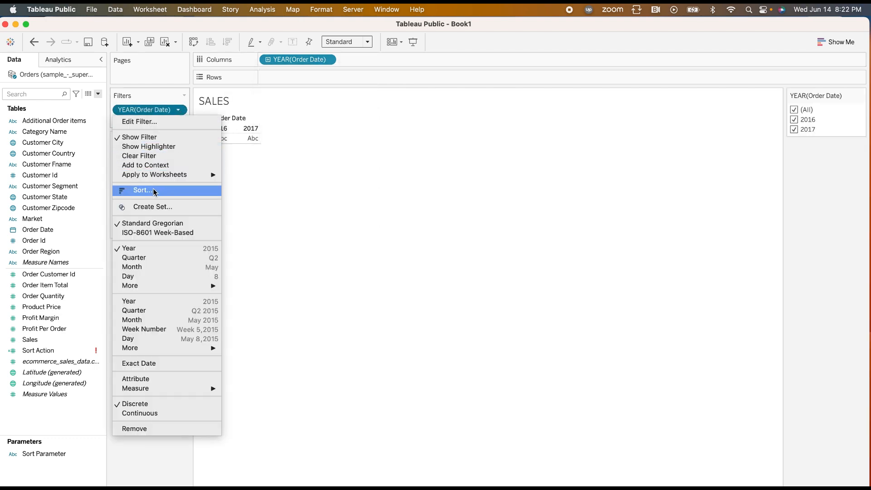
click(794, 121)
click(793, 120)
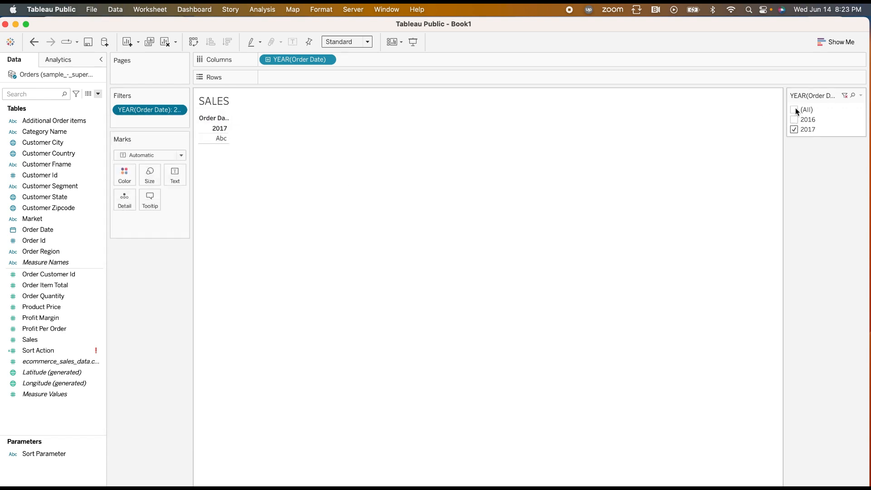
click(860, 96)
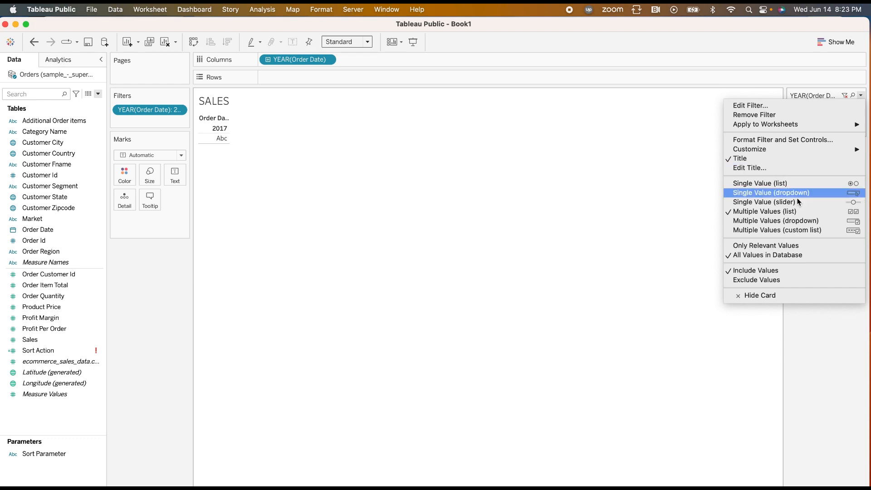
click(754, 295)
- Change the Order Date column field from year to continuous month
click(326, 61)
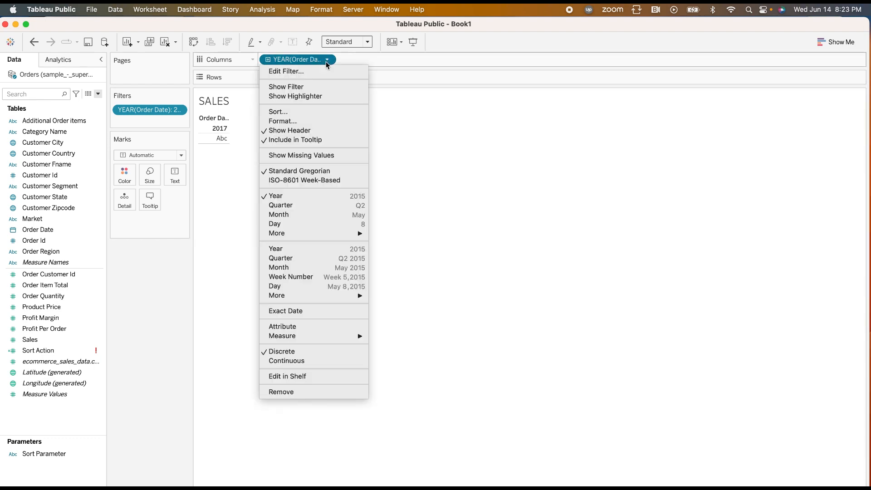
click(283, 214)
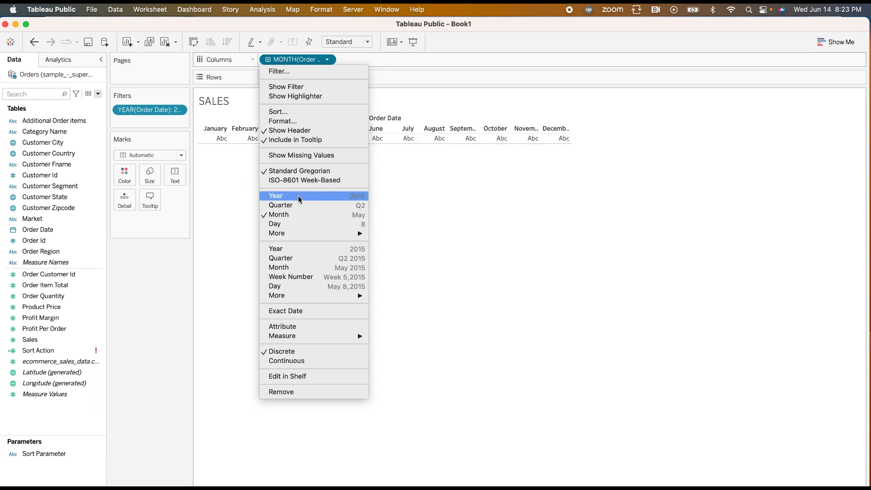
click(290, 268)
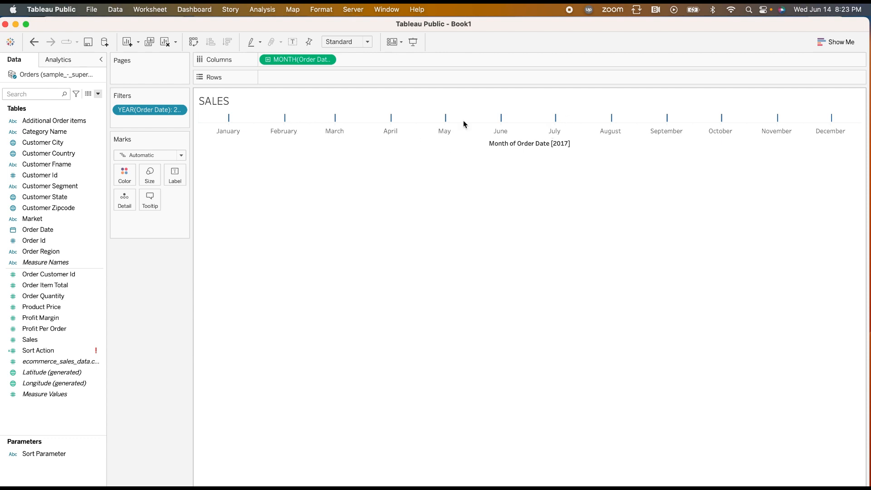
click(329, 62)
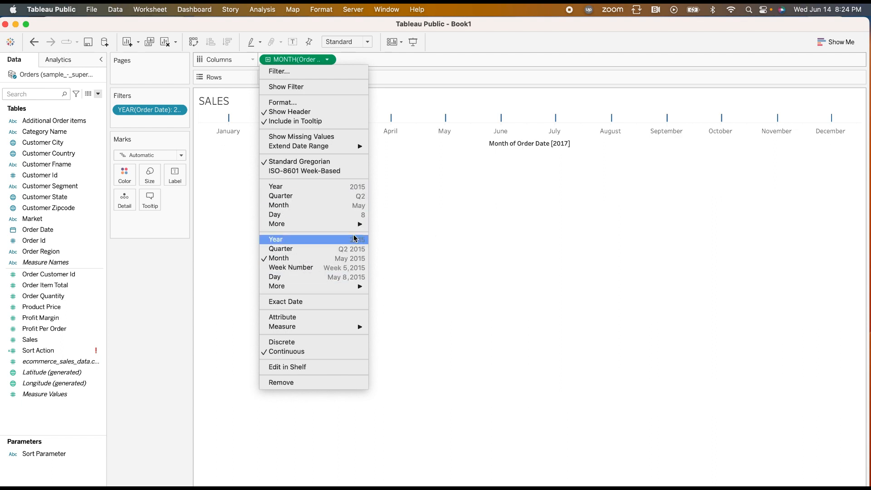
click(514, 238)
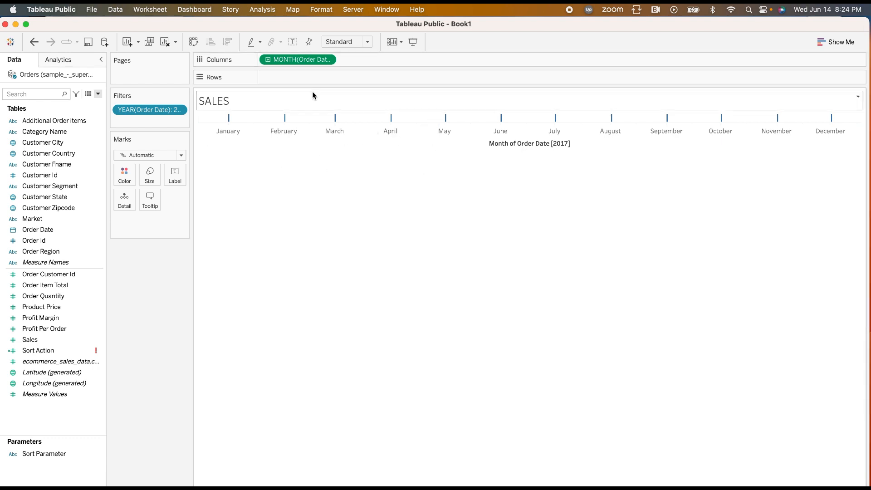
- Plot the sum of Sales on rows against the order months and inspect the January and February points
click(30, 341)
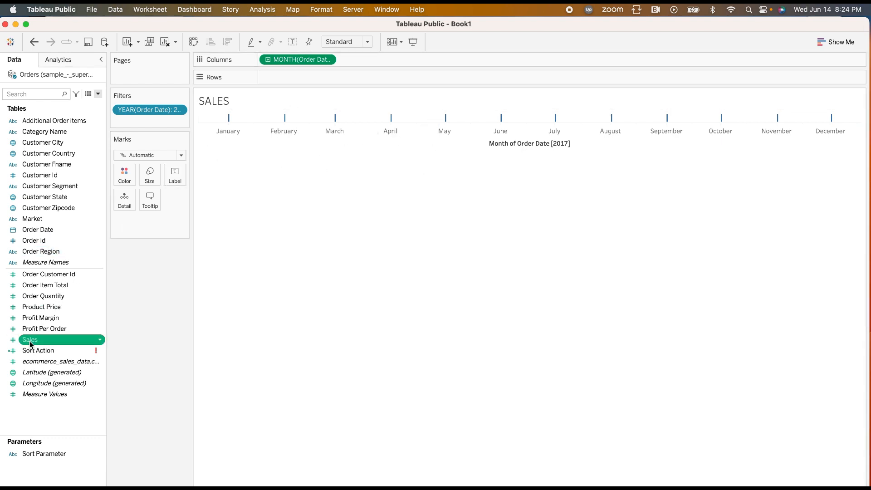
drag(30, 344, 279, 78)
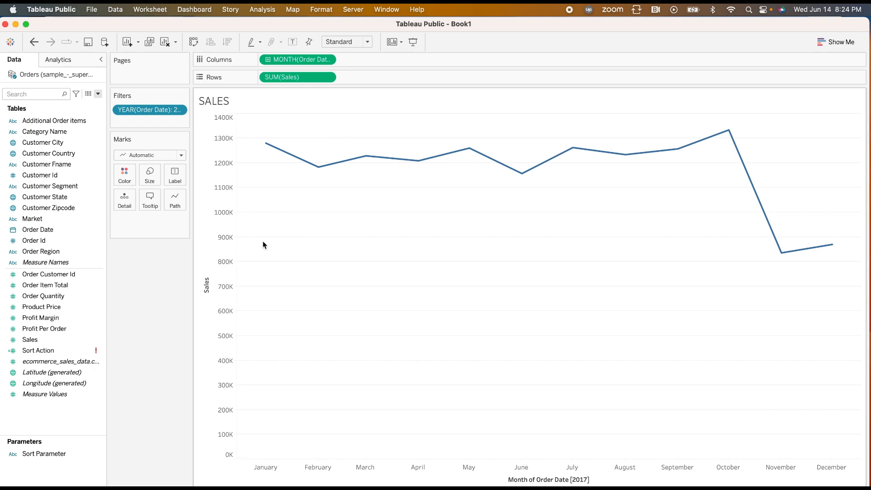
mouse_move(269, 150)
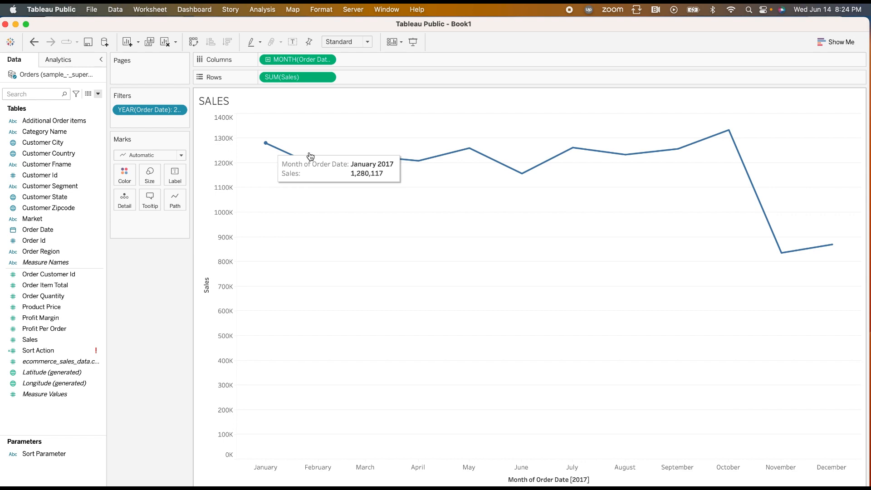
mouse_move(323, 169)
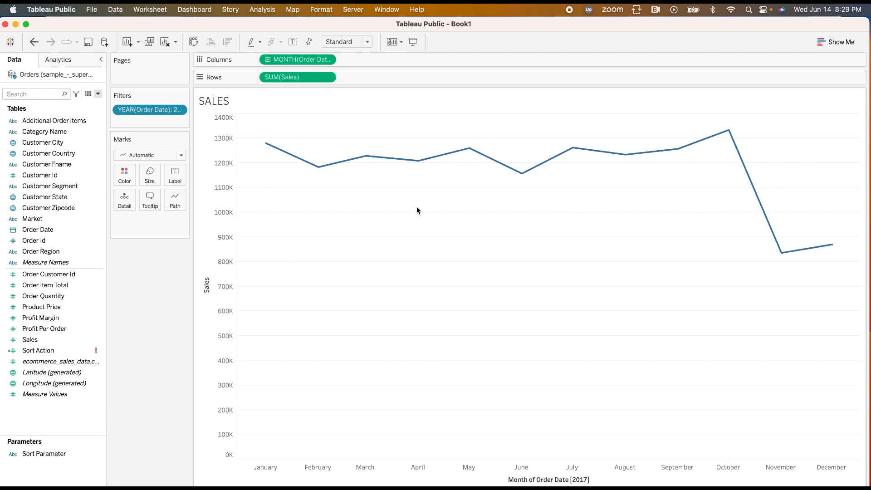
- Create a calculated field named "YTD SALES" with an empty formula
click(98, 93)
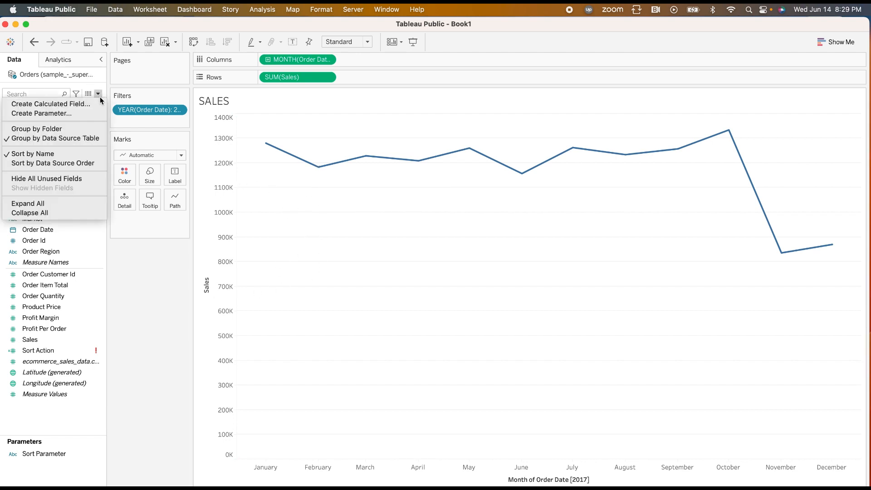
click(74, 105)
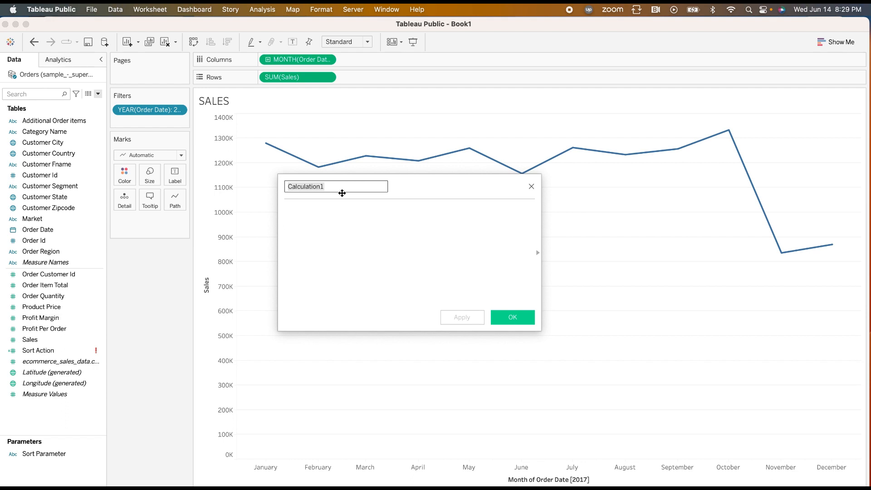
text(YTD)
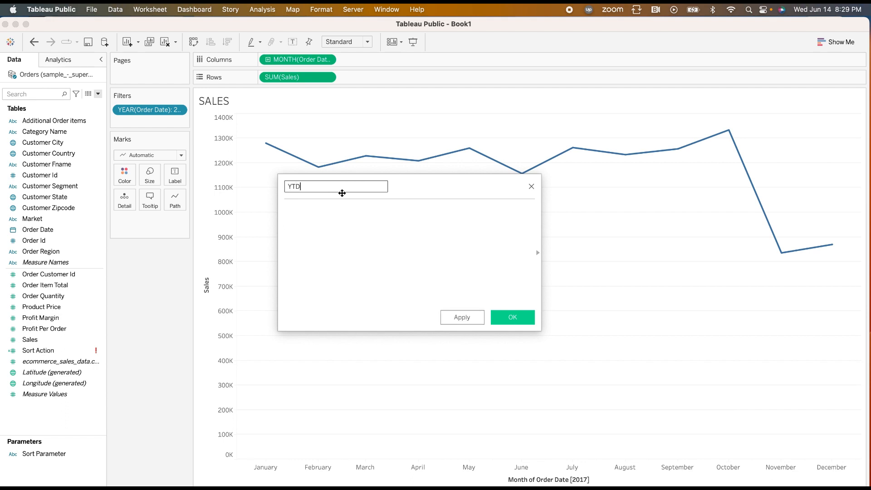
text( SALES)
click(519, 319)
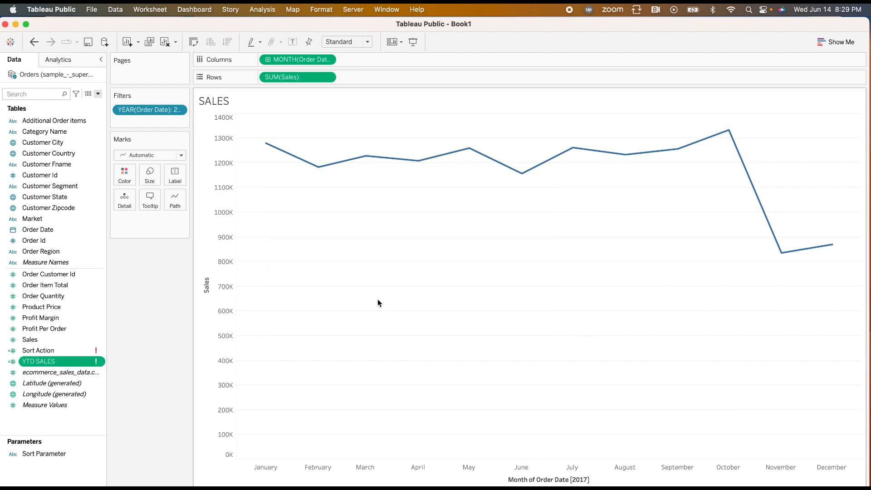
- Reopen the YTD SALES calculation for editing and start its formula with a FIXED expression in curly braces
click(88, 361)
click(98, 362)
click(99, 383)
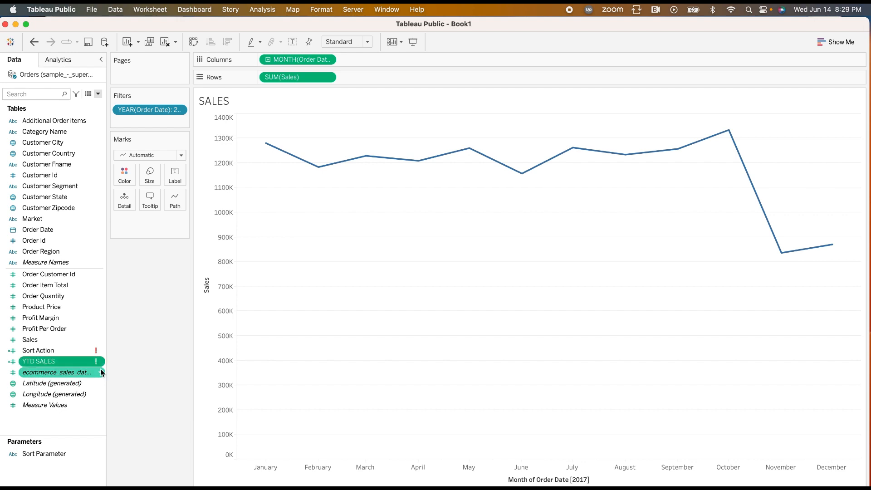
click(100, 361)
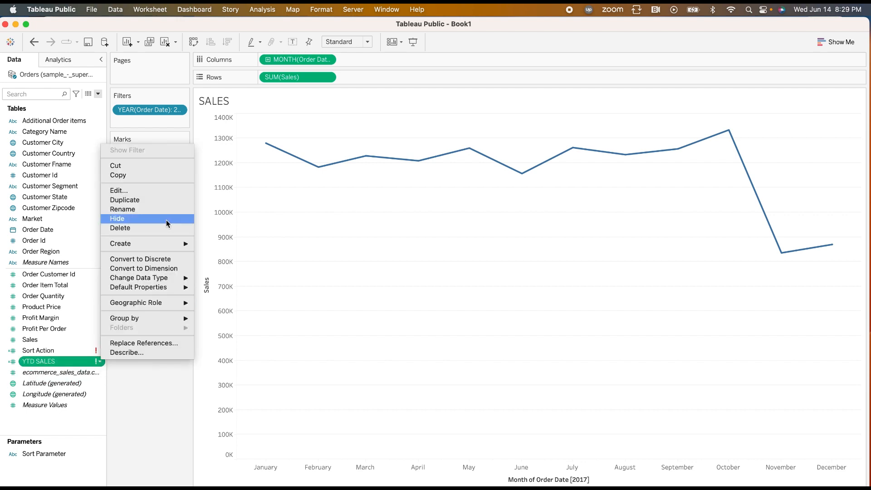
click(127, 190)
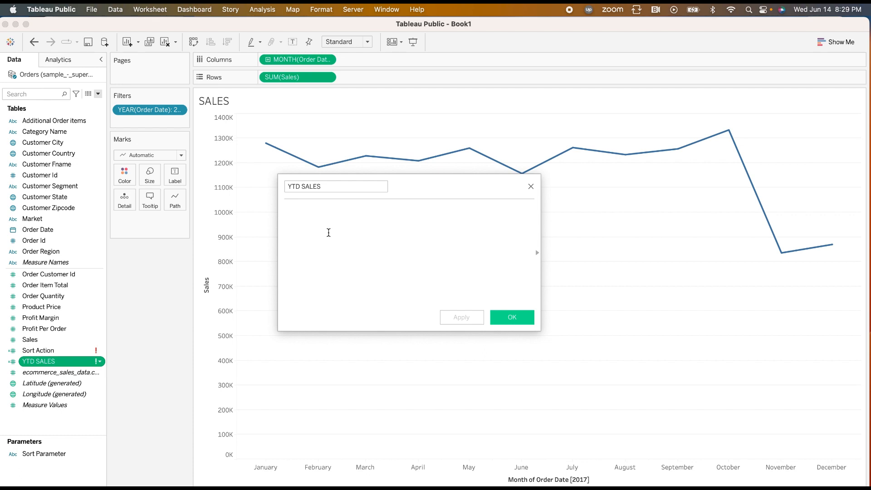
text({})
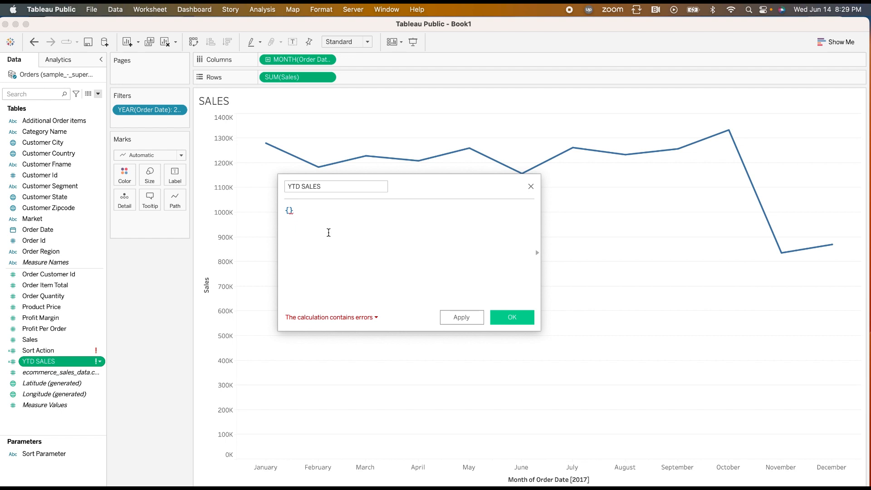
text(fi)
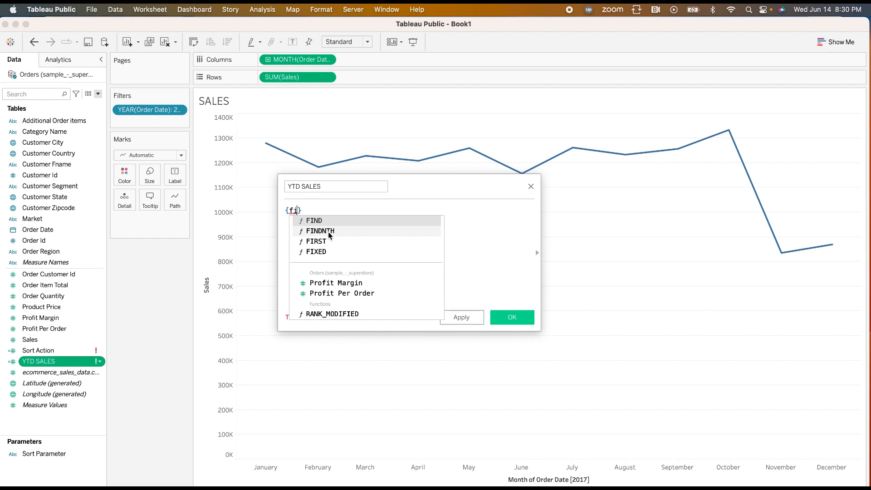
click(322, 252)
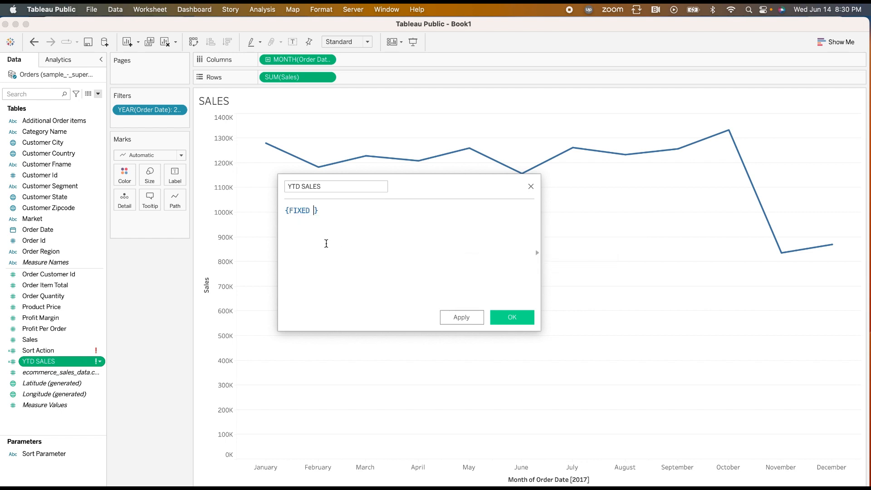
- Extend the YTD SALES formula after FIXED with : SUM(IF YEAR([Order Date])
text(: SUM(IF)
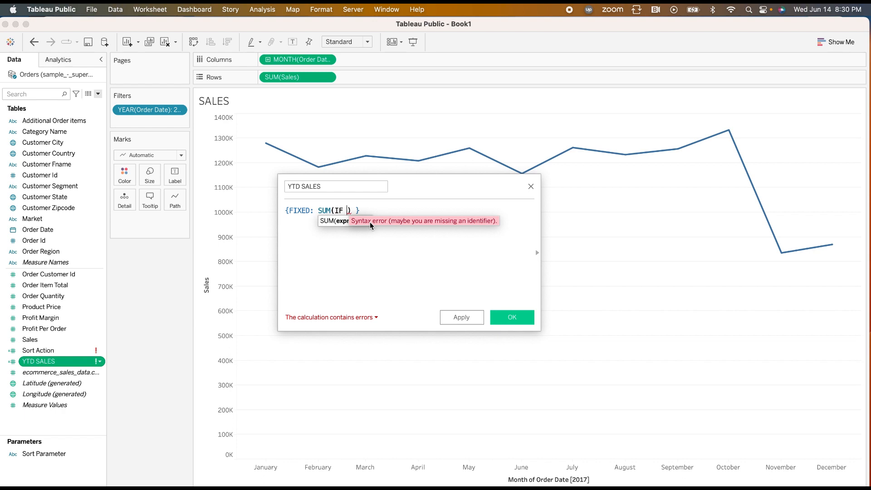
text(YEAR(OR)
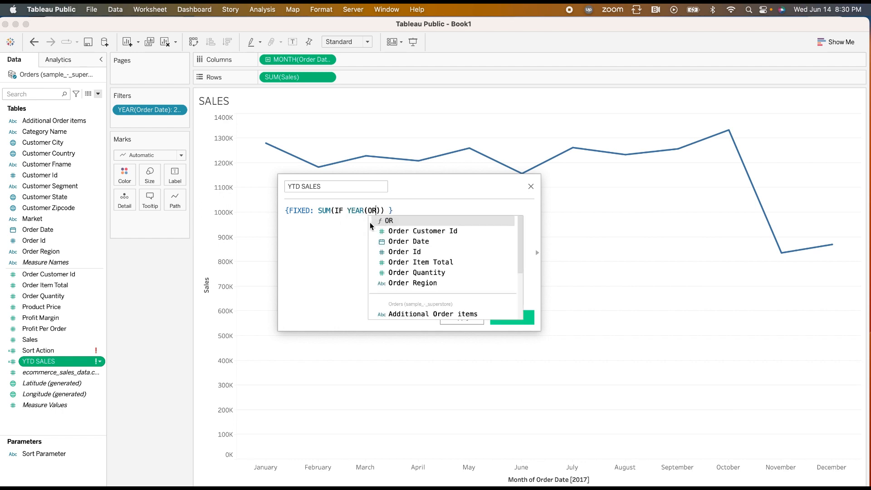
text(DE)
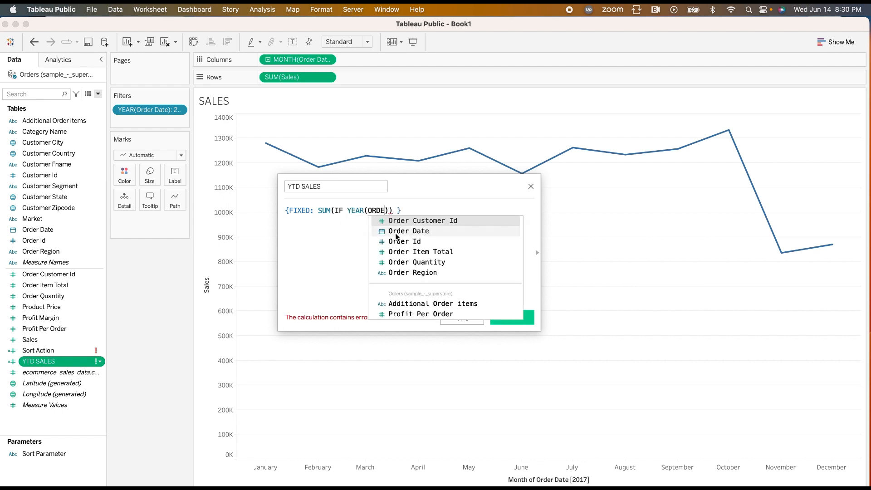
click(396, 233)
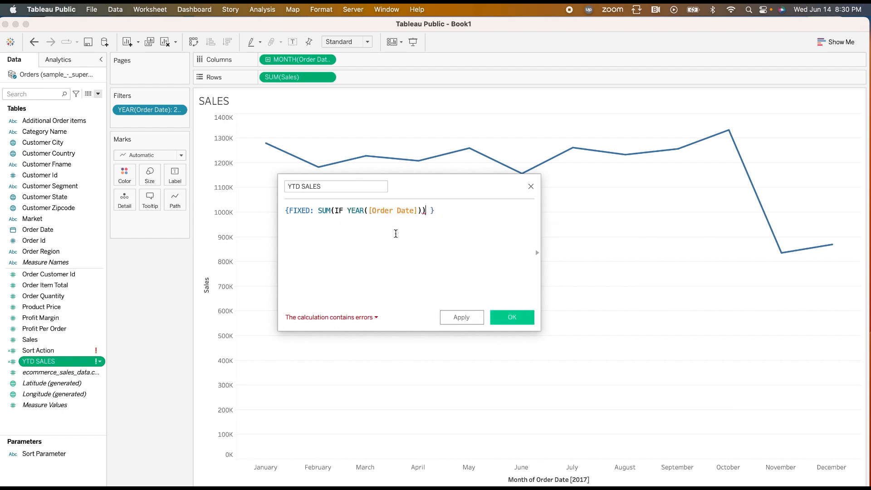
- Compare the order year in the YTD SALES formula with the latest year using =MAX(YEAR([Order Date]))
text(=MAX()
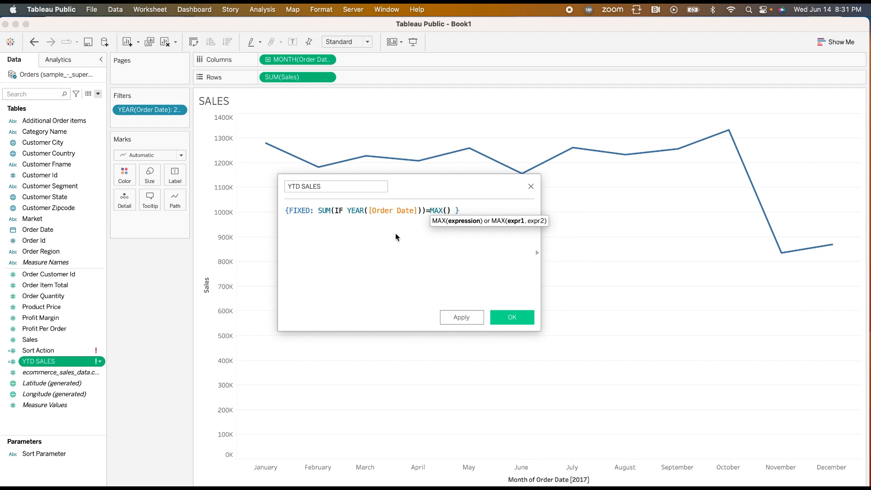
text(YEAR)
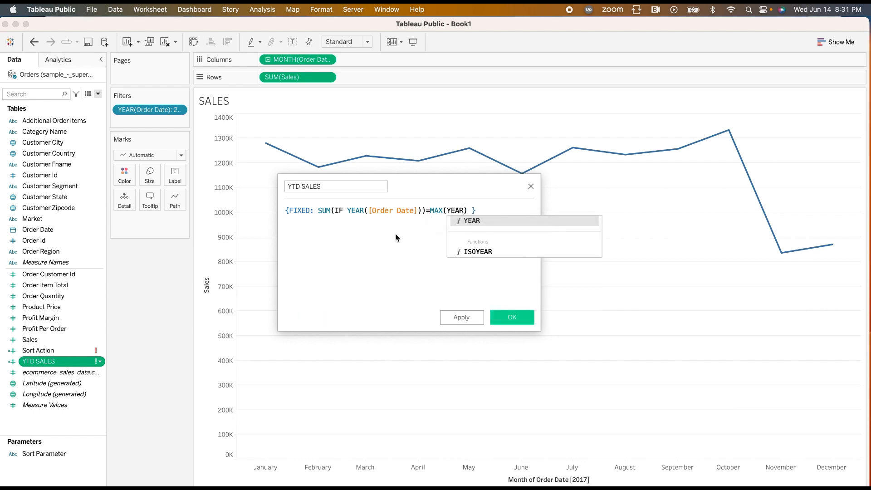
text((OR)
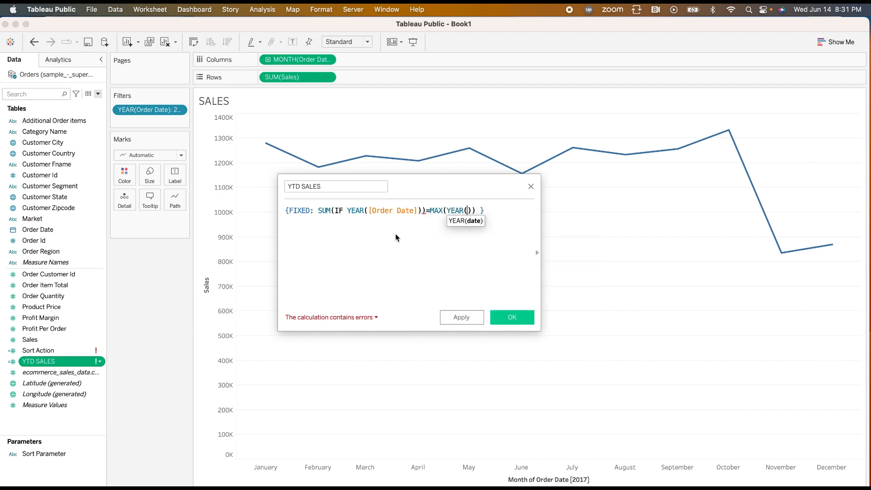
text(DER)
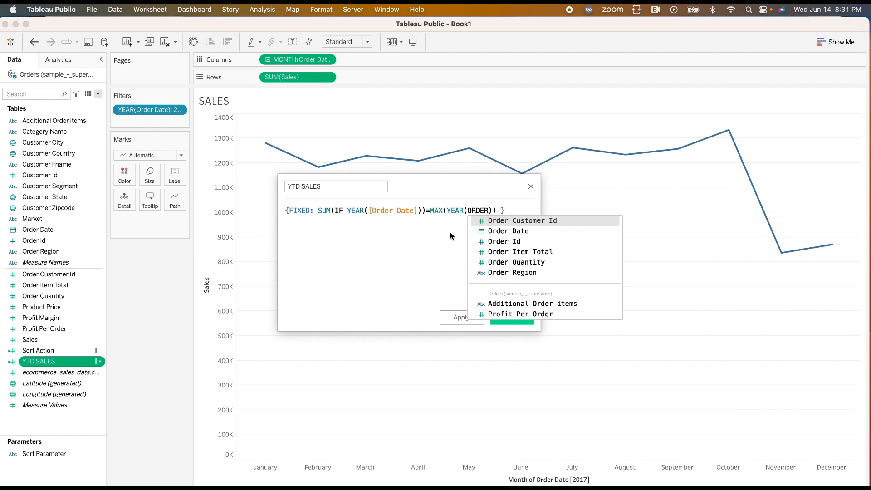
double_click(499, 231)
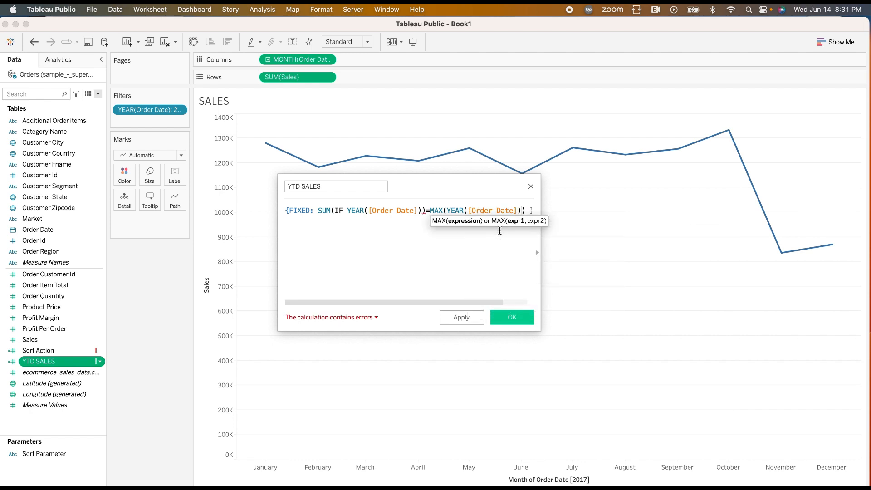
- Complete and save the YTD SALES formula as {FIXED: SUM(IF YEAR([Order Date])={MAX(YEAR([Order Date]))} THEN [Sales] END)}
text(THEN  )
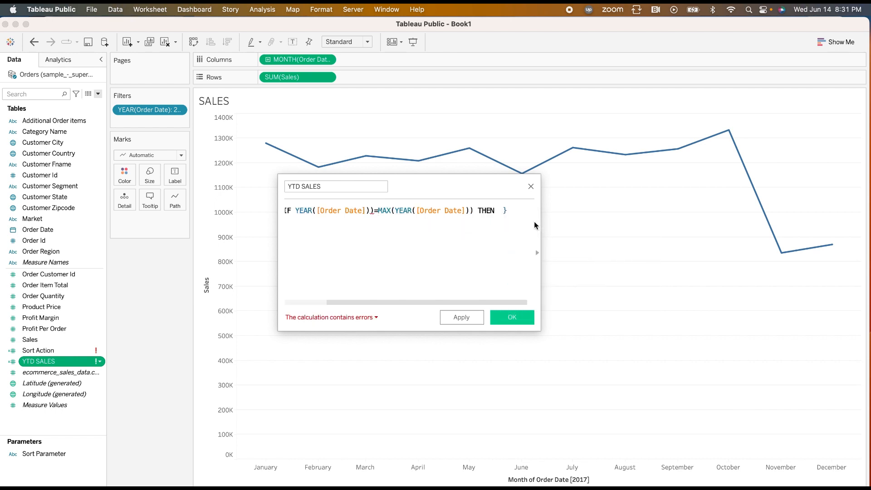
text(SALE)
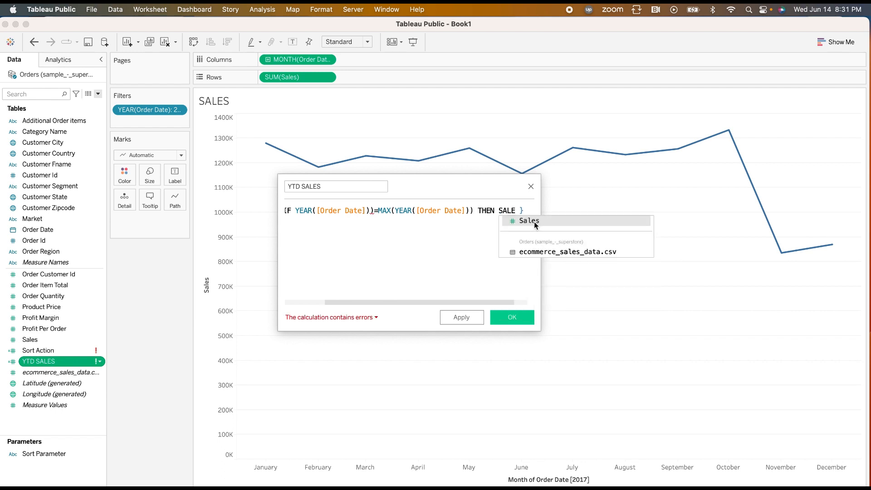
click(534, 222)
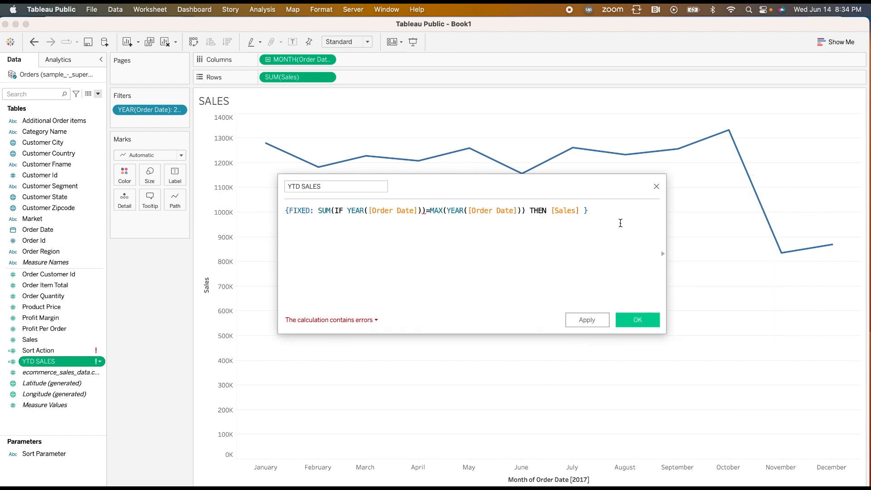
text(END))
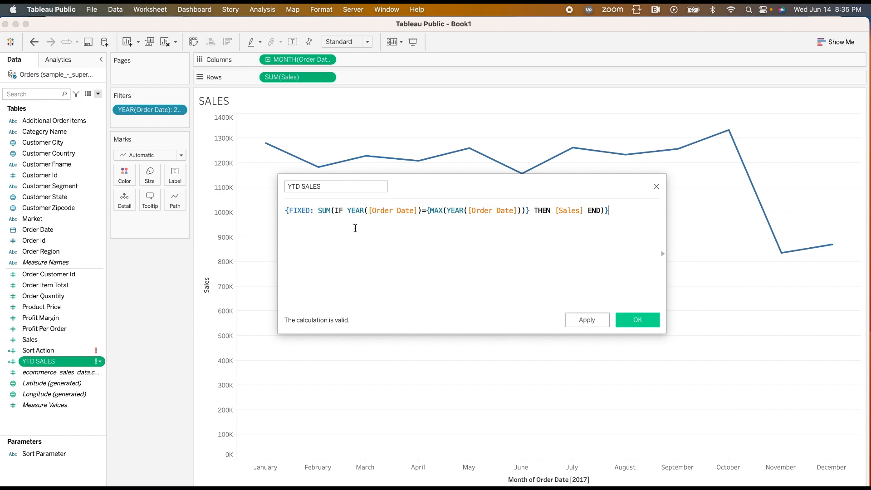
click(637, 321)
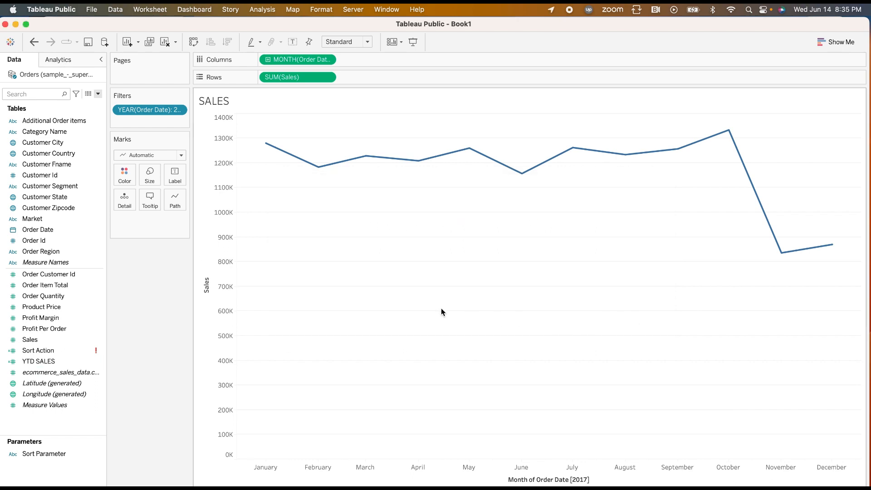
- Add YTD SALES to the marks as a detail and remove SUM(Sales) from the marks
click(46, 362)
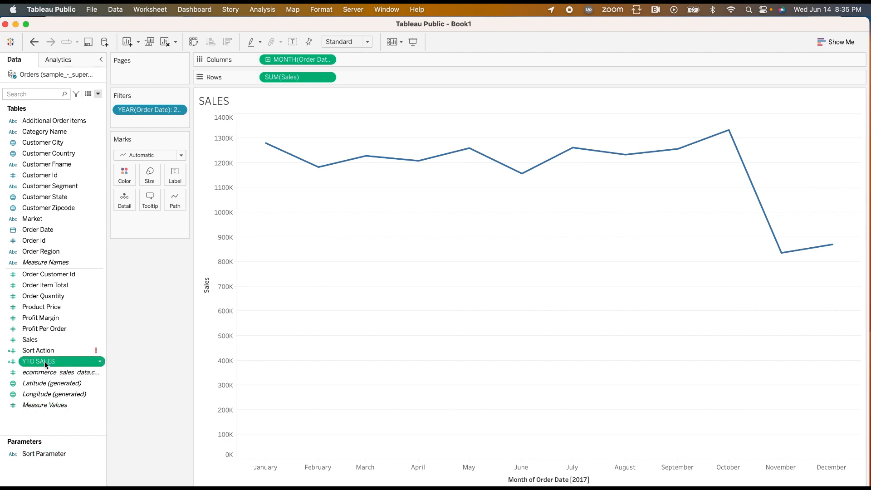
drag(46, 364, 128, 204)
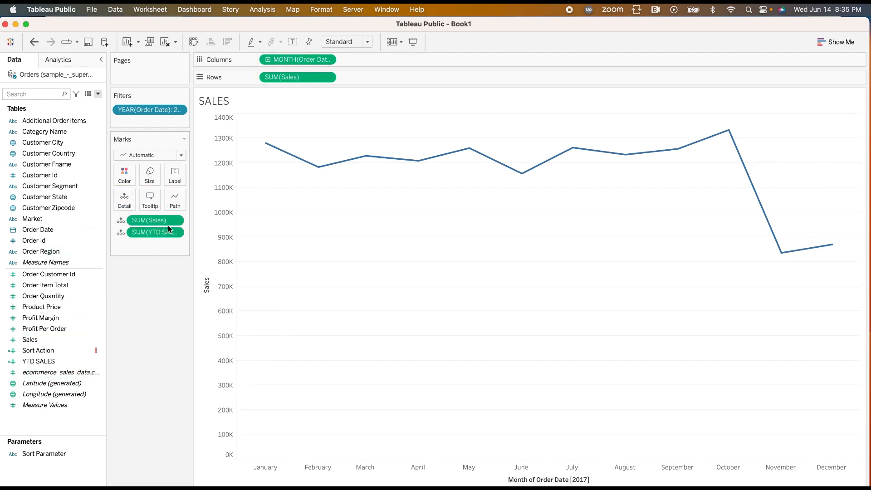
drag(160, 221, 45, 232)
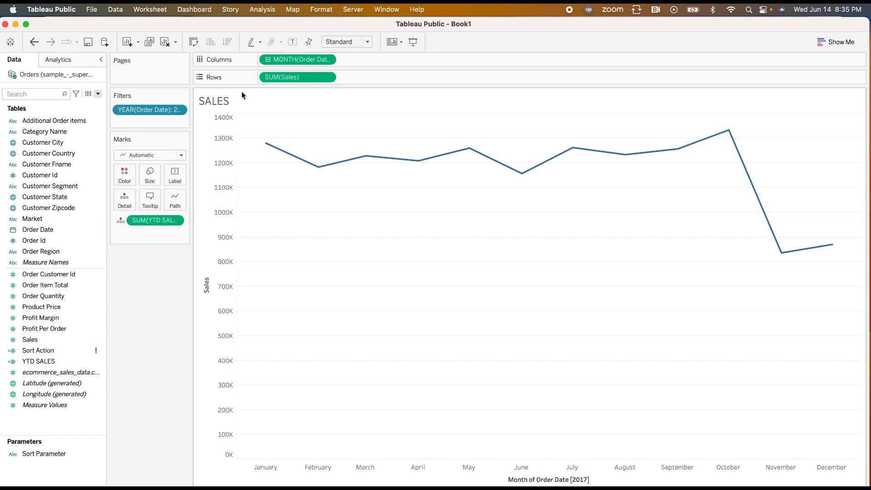
- Insert the SUM(YTD SALES) field on a new line below the sheet name in the chart title
double_click(250, 100)
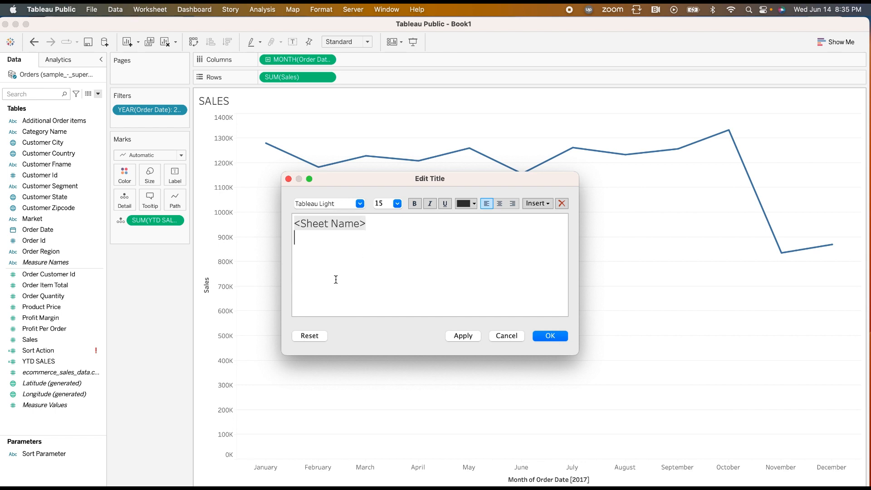
click(547, 204)
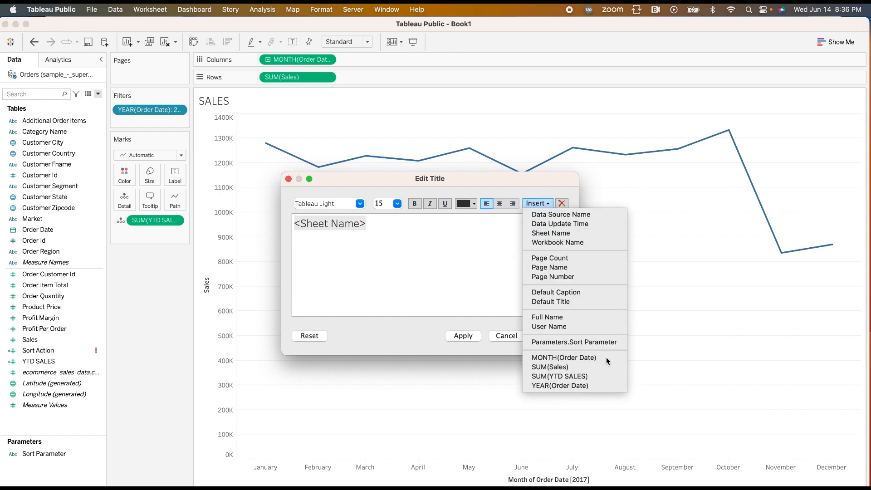
click(572, 379)
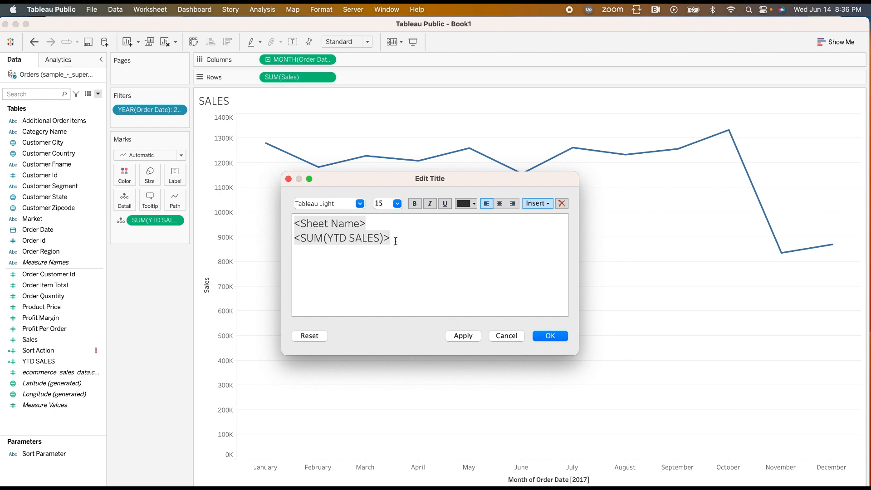
- Format the SUM(YTD SALES) line of the title in green Tableau Bold and apply the title changes
drag(390, 238, 294, 245)
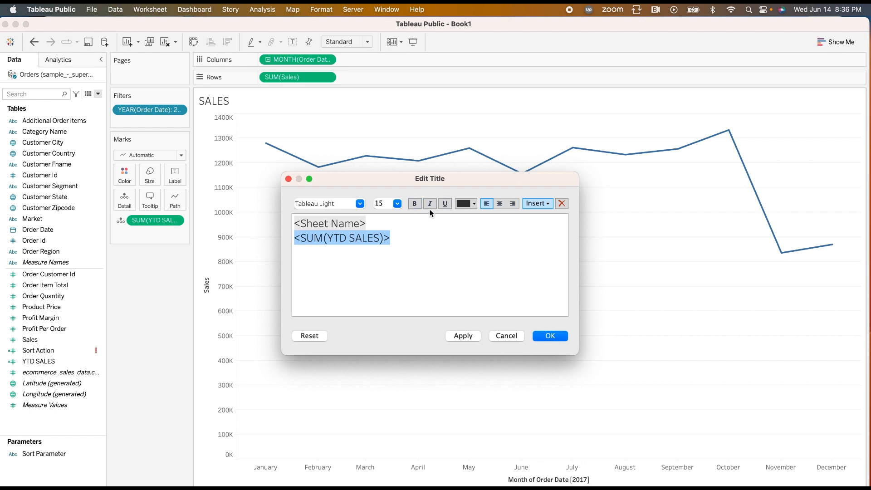
click(472, 204)
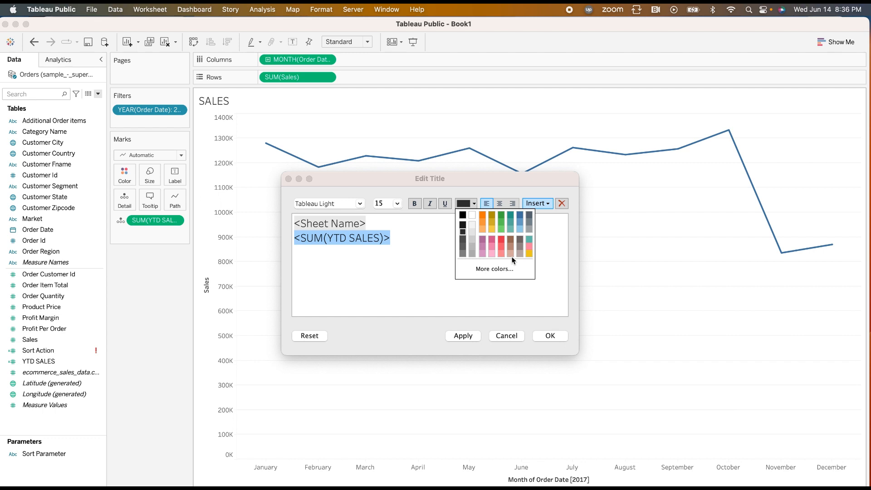
click(502, 216)
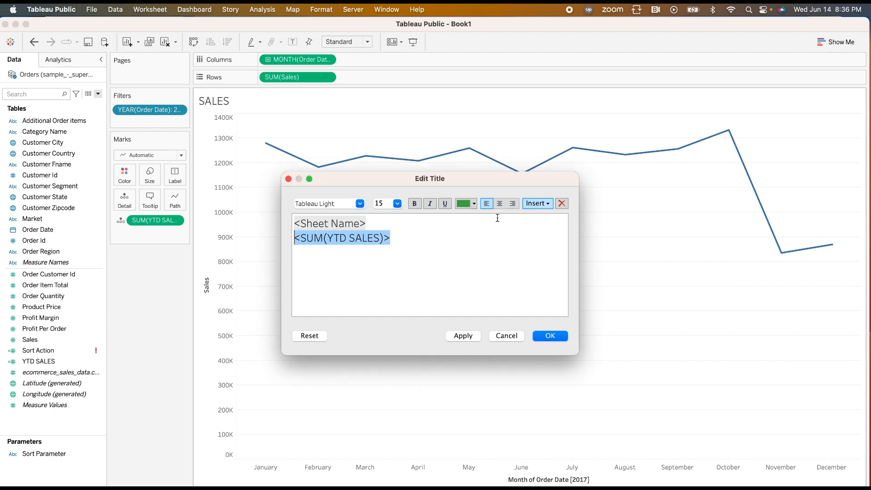
click(361, 205)
click(352, 257)
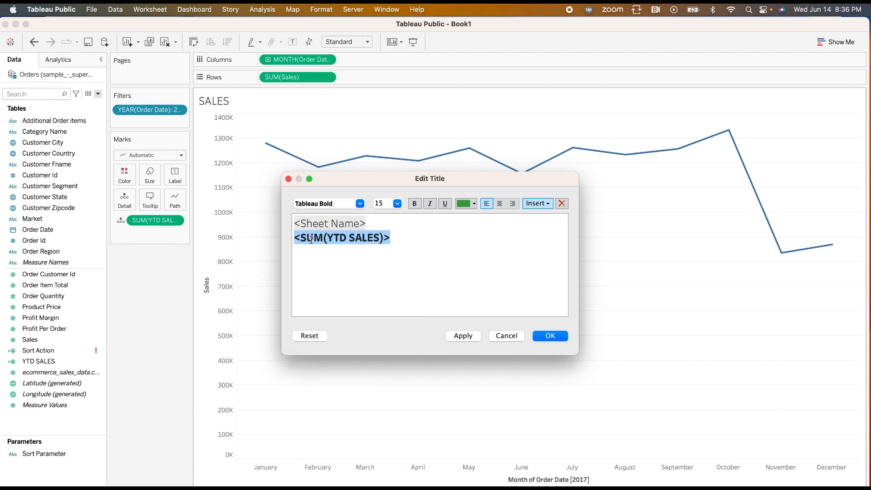
click(461, 335)
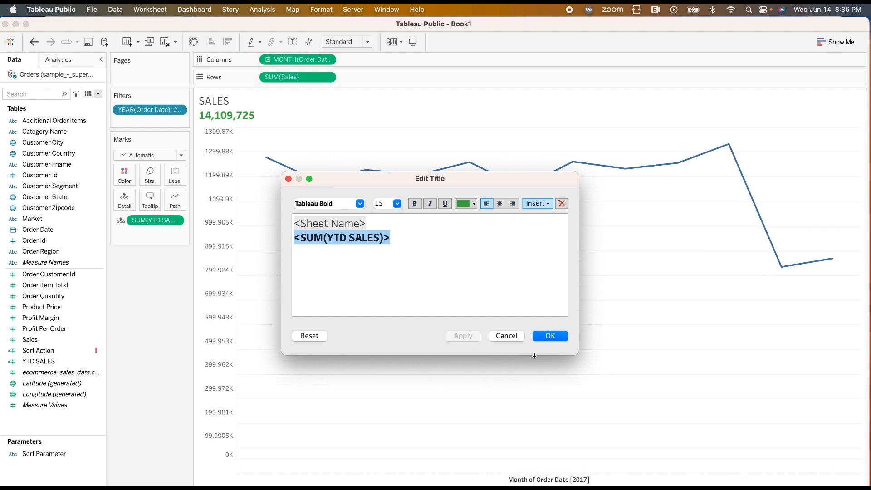
click(549, 336)
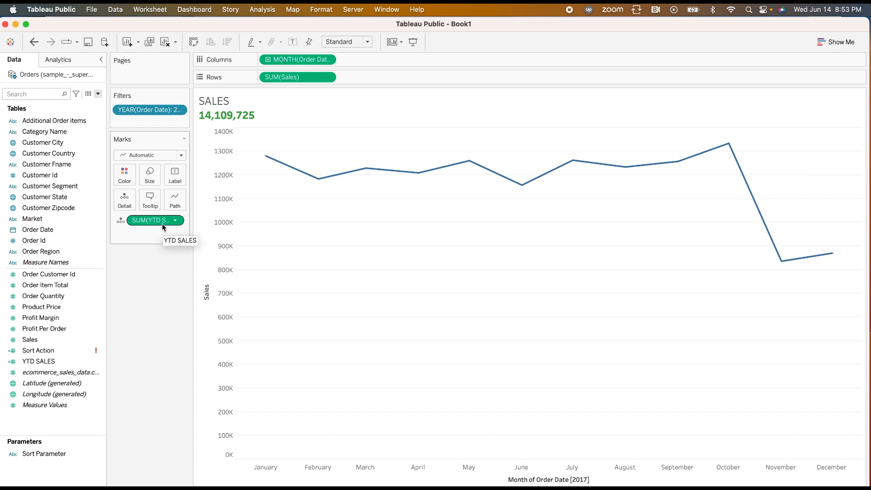
- Duplicate the YTD SALES calculated field
drag(162, 224, 145, 243)
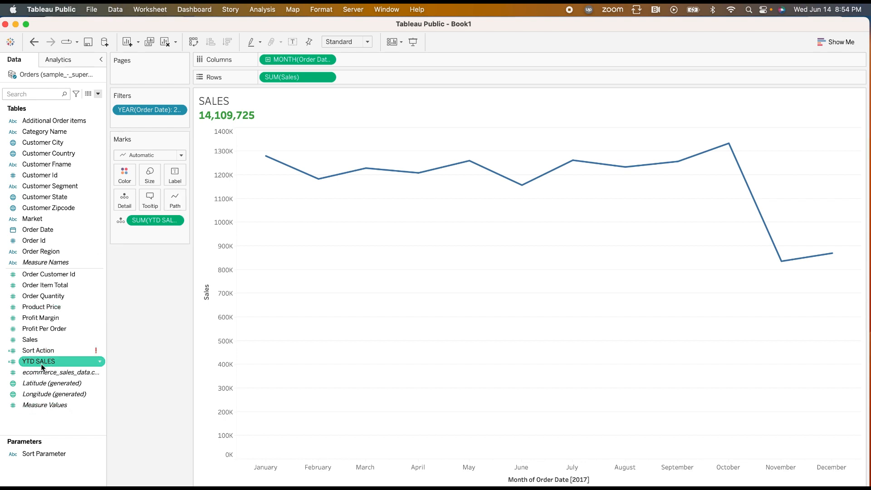
click(100, 362)
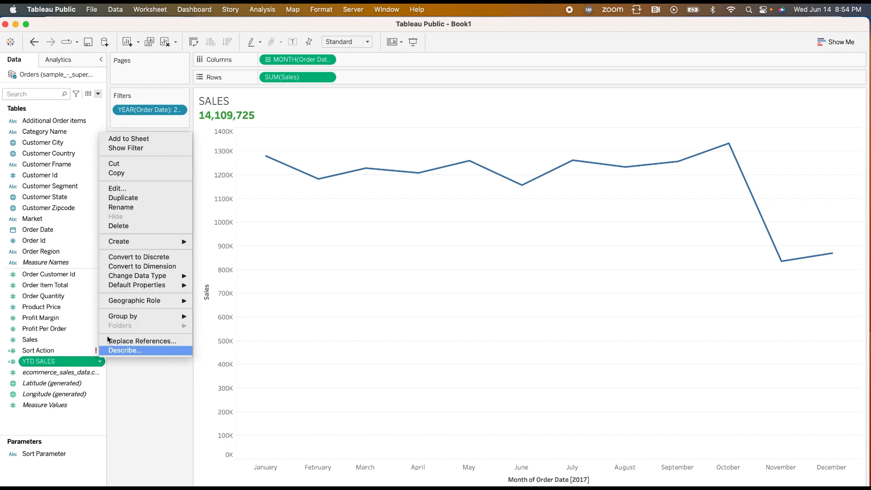
click(123, 199)
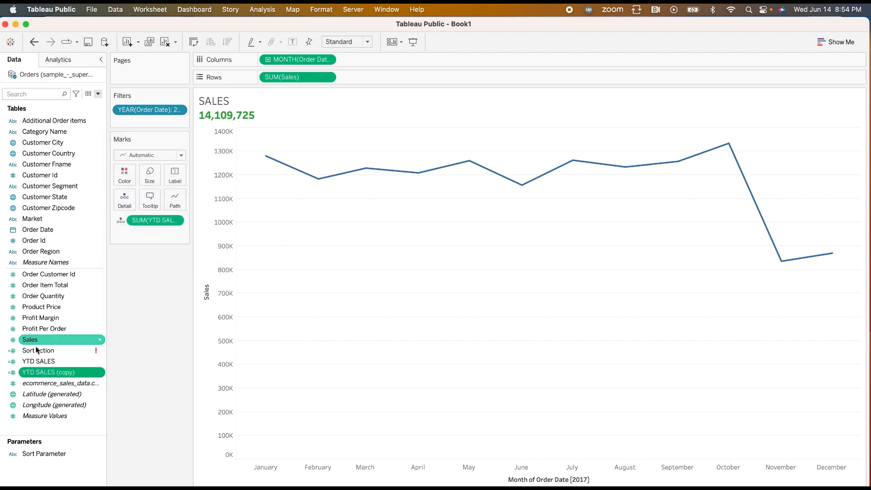
- Open the copied YTD SALES calculation for editing and rename it to "PYTD SALES"
click(99, 372)
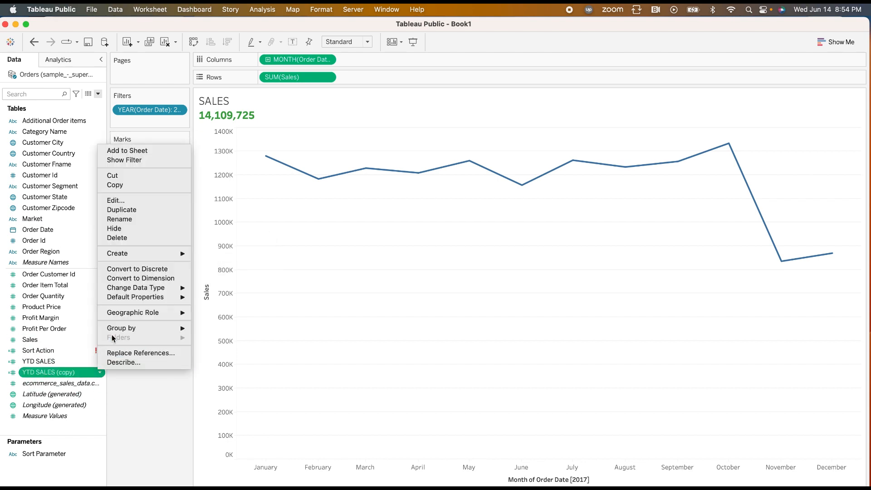
click(117, 201)
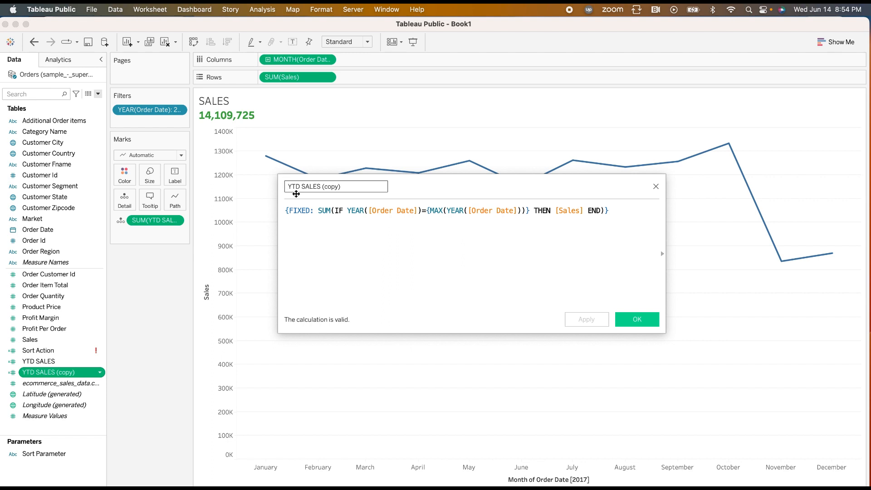
text(P)
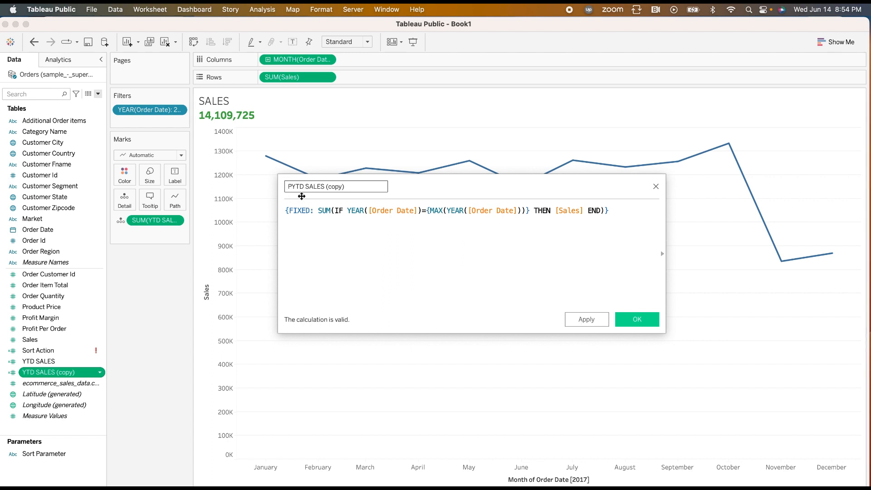
click(348, 187)
key(BackSpace)
key(BackSpace)
key(BackSpace)
key(BackSpace)
key(BackSpace)
key(BackSpace)
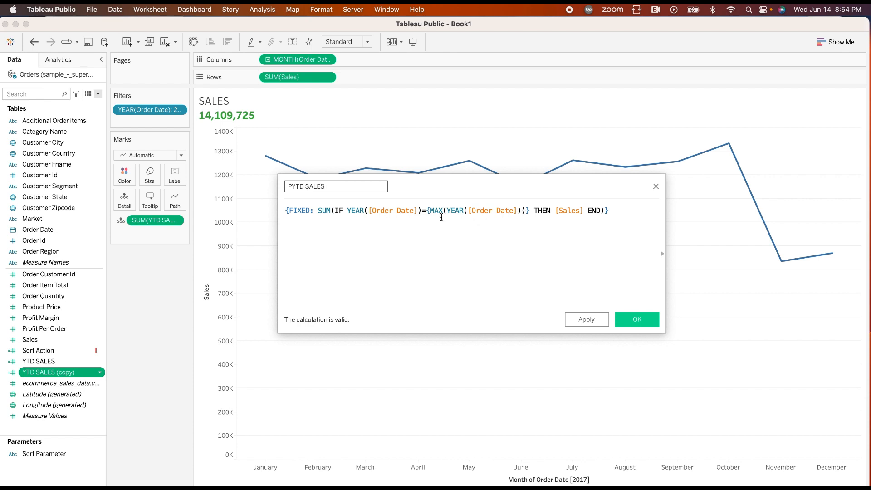
- Subtract 1 from the maximum order year in the PYTD SALES formula, giving MAX(YEAR([Order Date])-1), and save the calculation
click(520, 210)
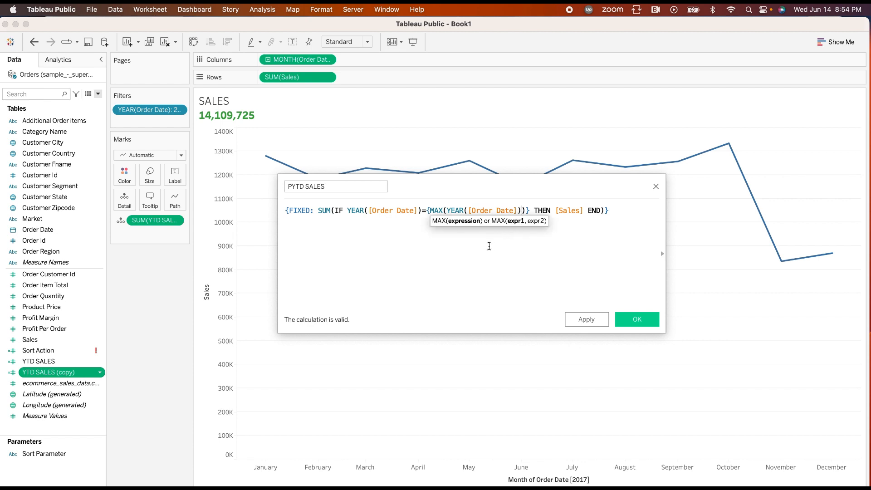
text(-1)
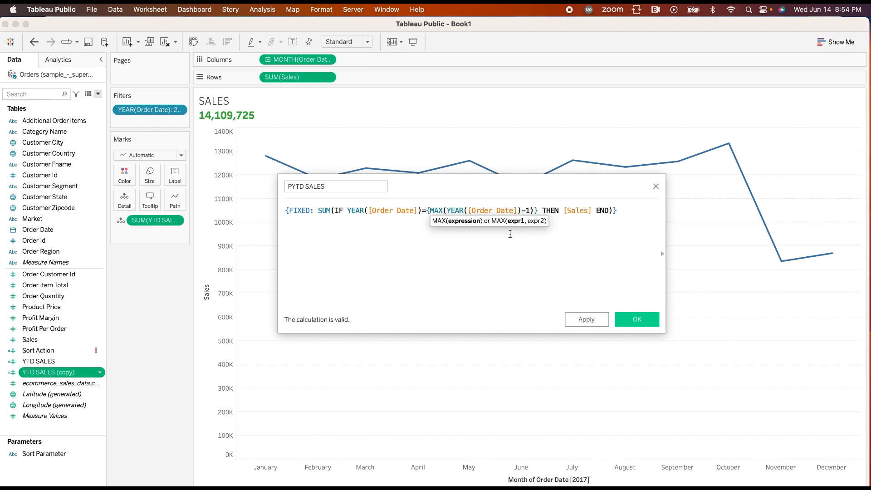
click(569, 254)
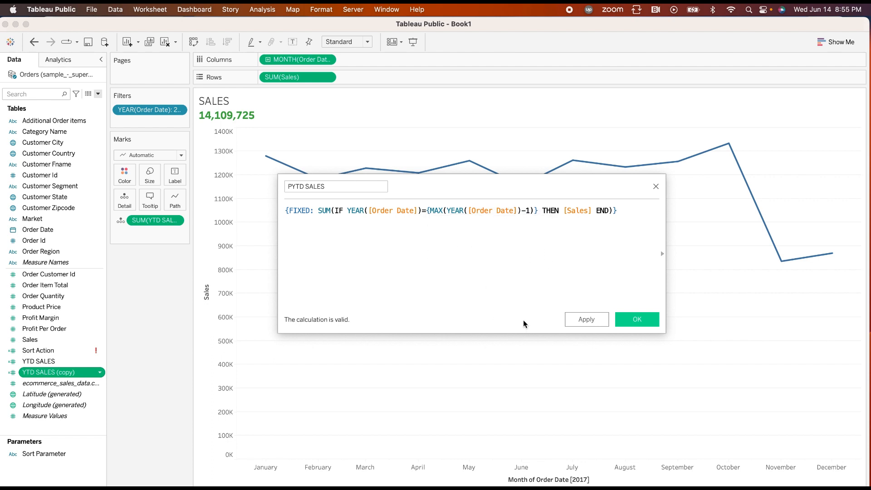
click(602, 320)
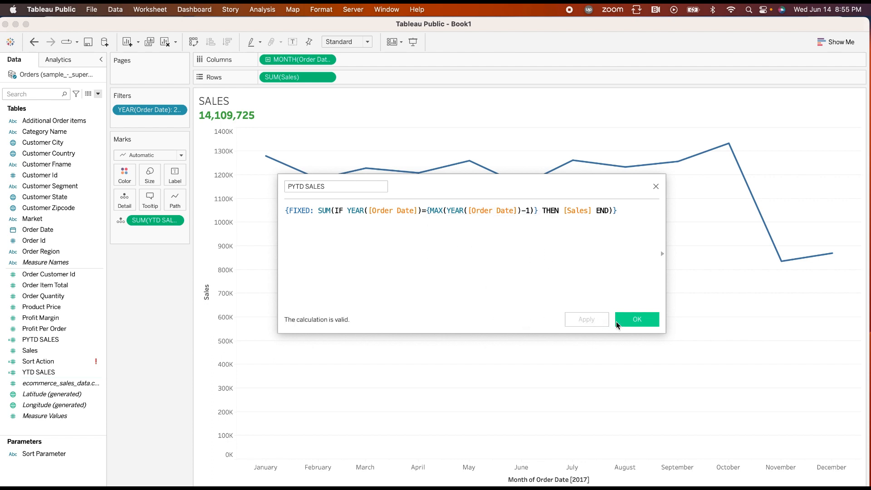
click(636, 320)
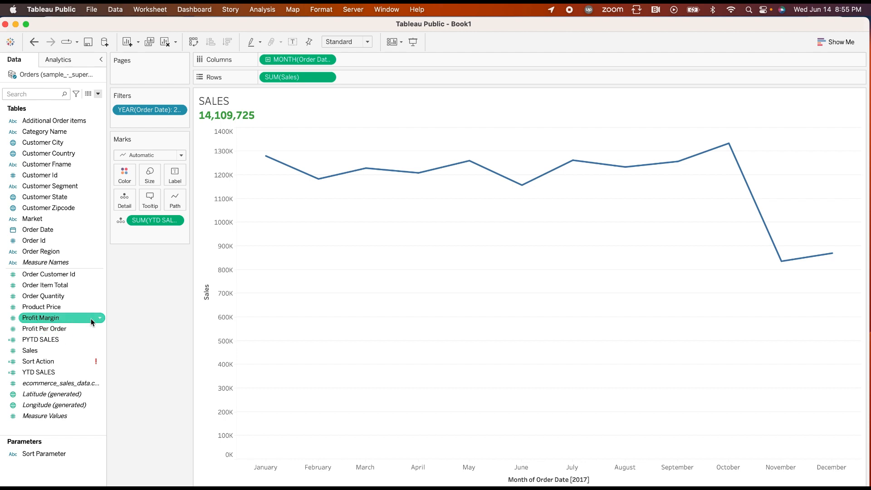
- Create a new calculated field named "PERCENT CHANGE"
click(98, 94)
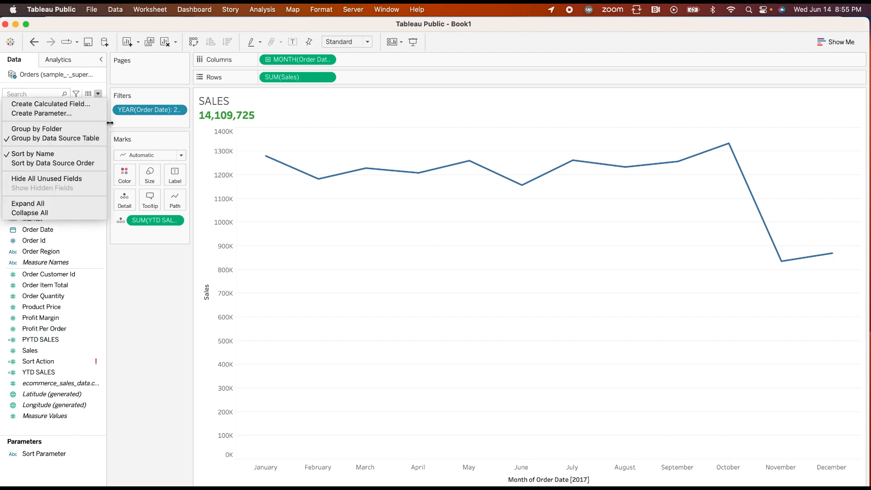
click(67, 105)
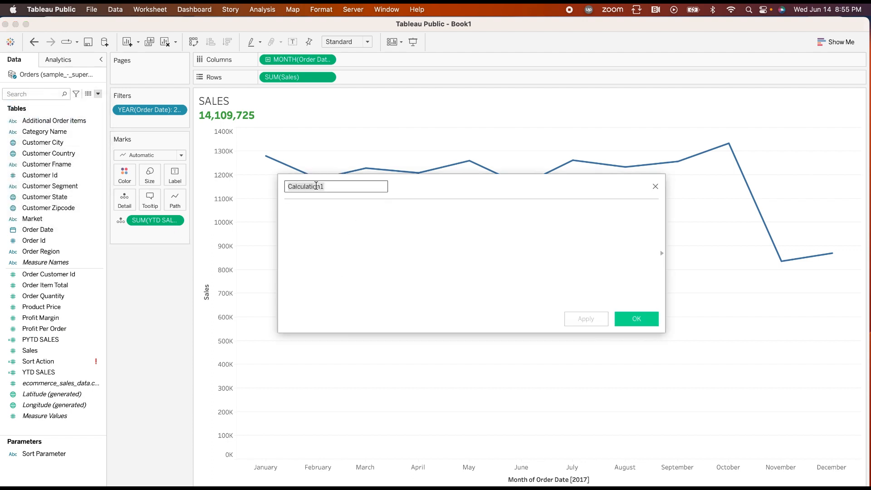
text(PERCENT CHANGE)
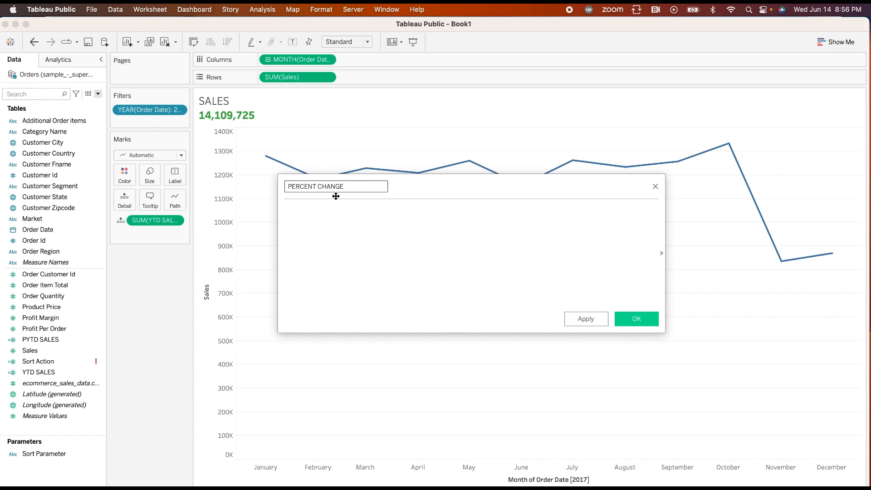
- Enter the PERCENT CHANGE formula ([YTD SALES]-[PYTD SALES])/[PYTD SALES] and save the calculation
click(312, 211)
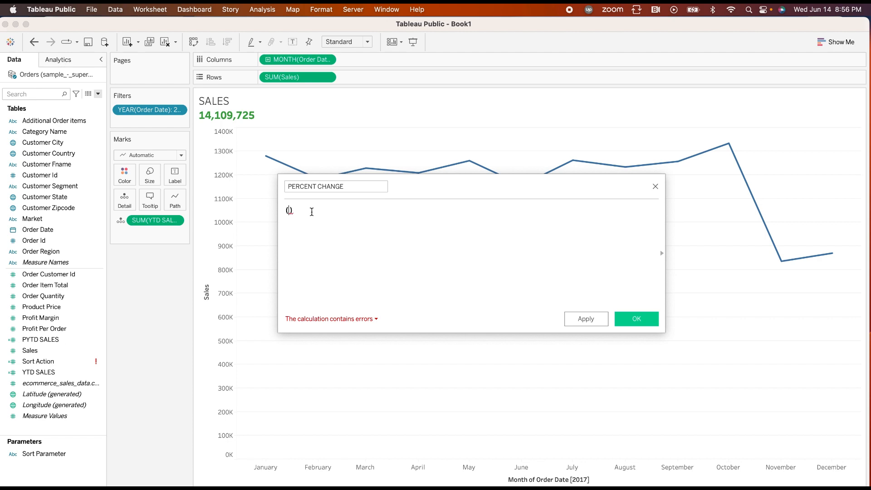
text(YT)
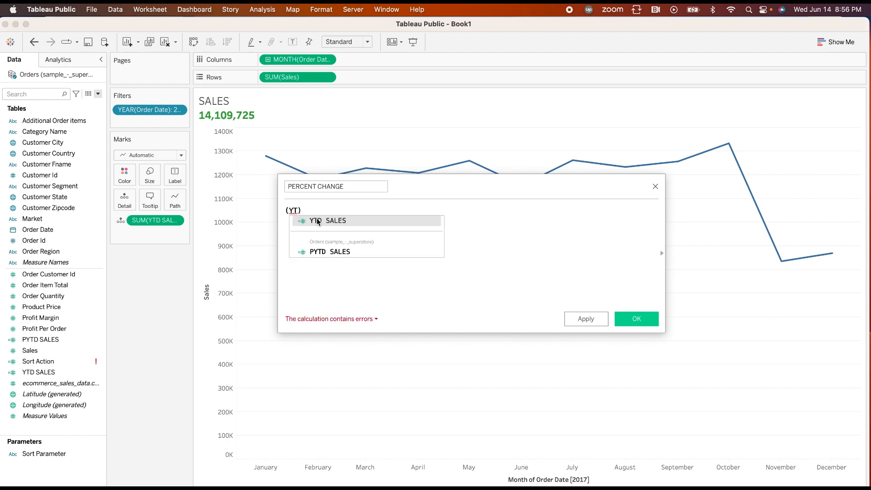
click(318, 221)
text(-)
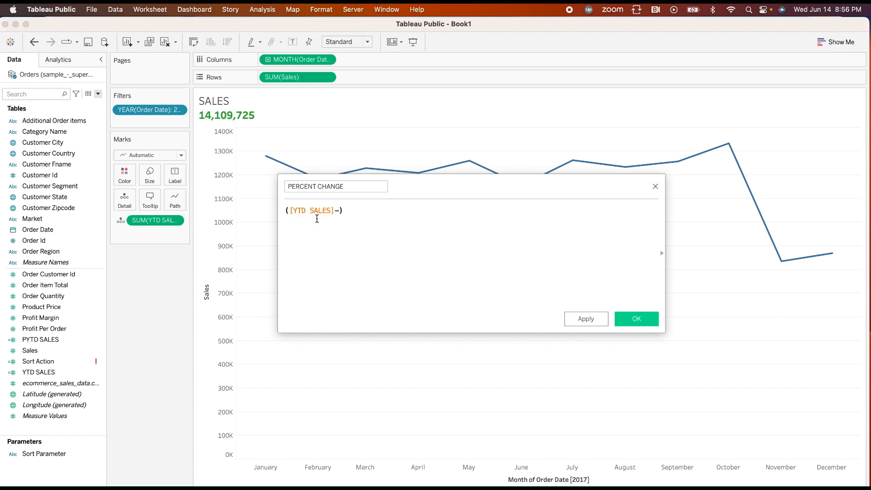
text(PY)
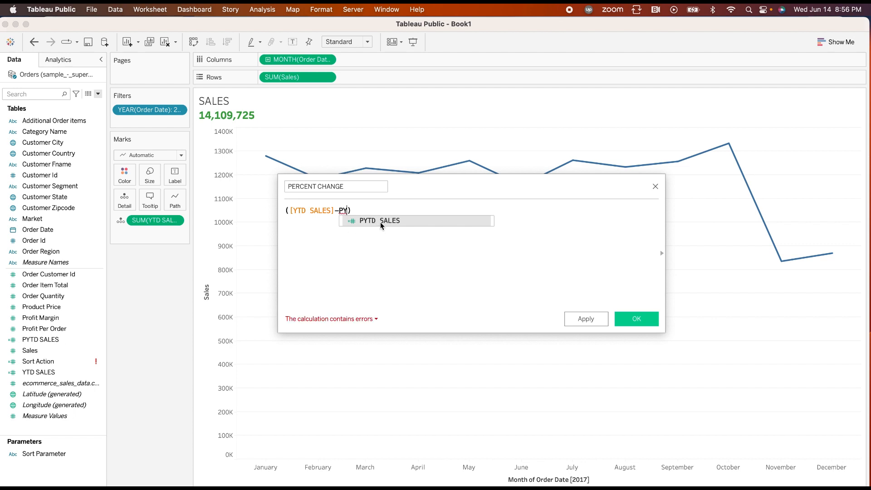
click(380, 222)
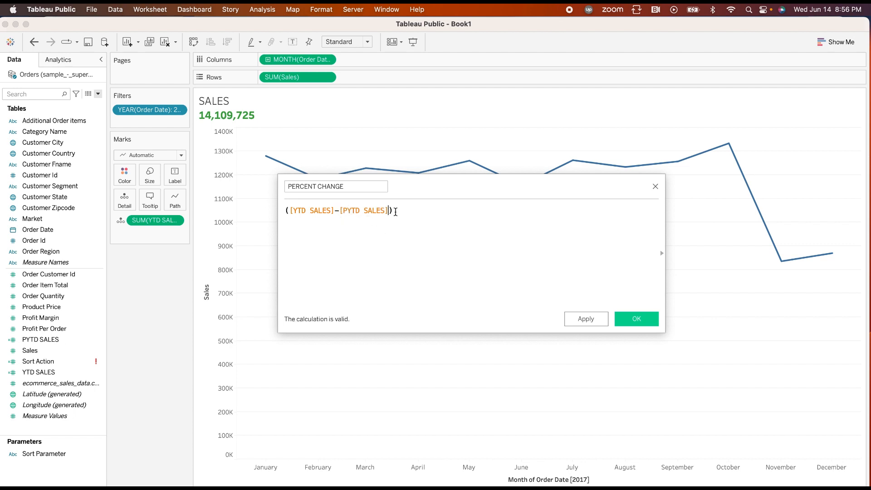
text()/PY)
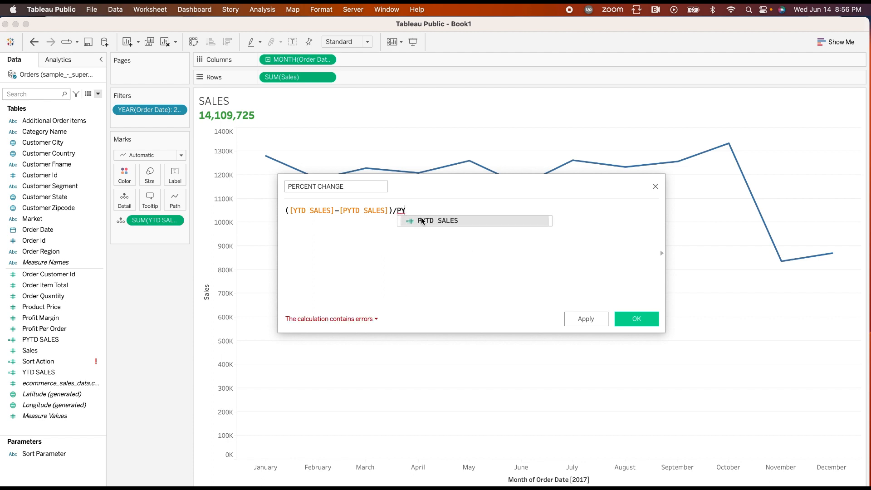
click(418, 221)
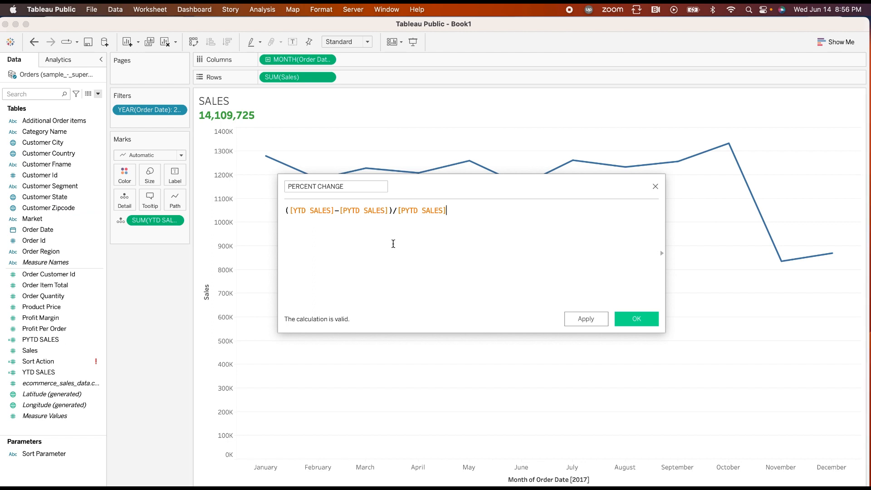
click(586, 319)
click(621, 323)
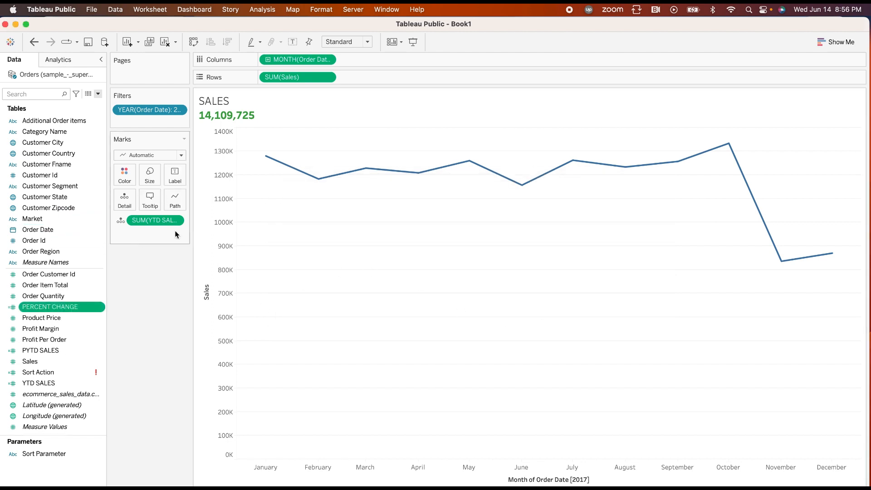
- Add PERCENT CHANGE to the marks as a detail and insert SUM(PERCENT CHANGE) below the YTD SALES line of the title
drag(61, 307, 155, 204)
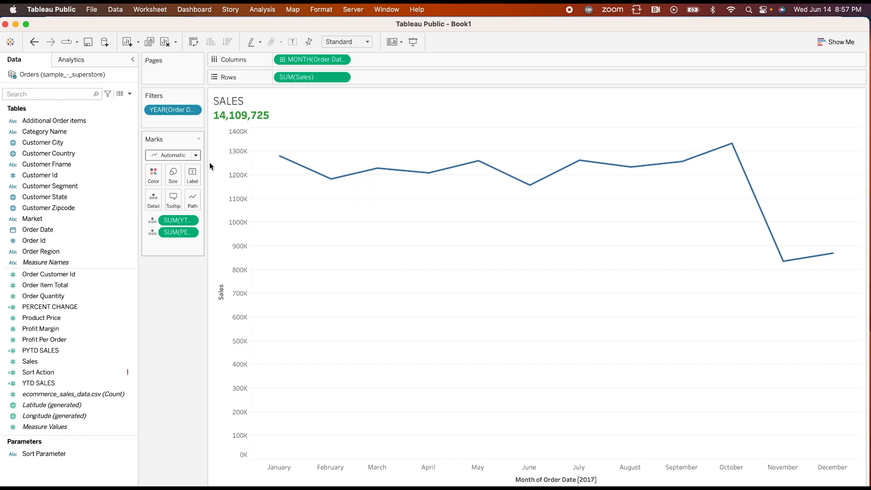
double_click(261, 102)
click(404, 235)
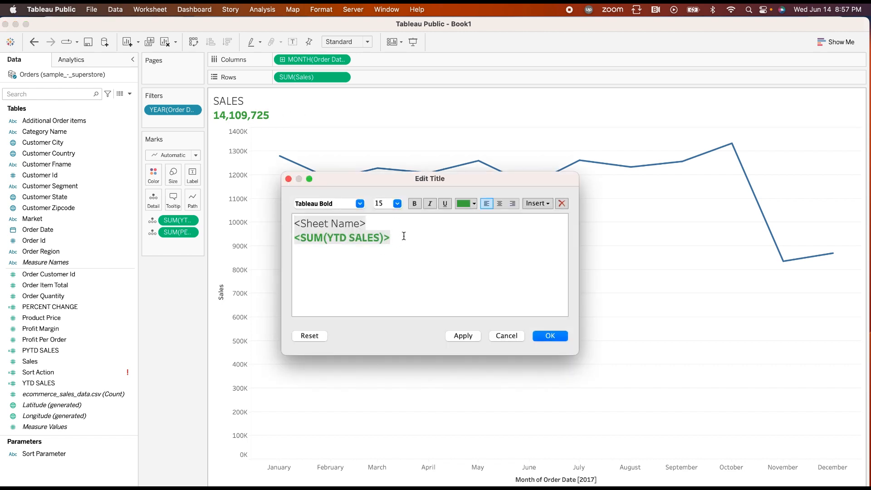
click(537, 204)
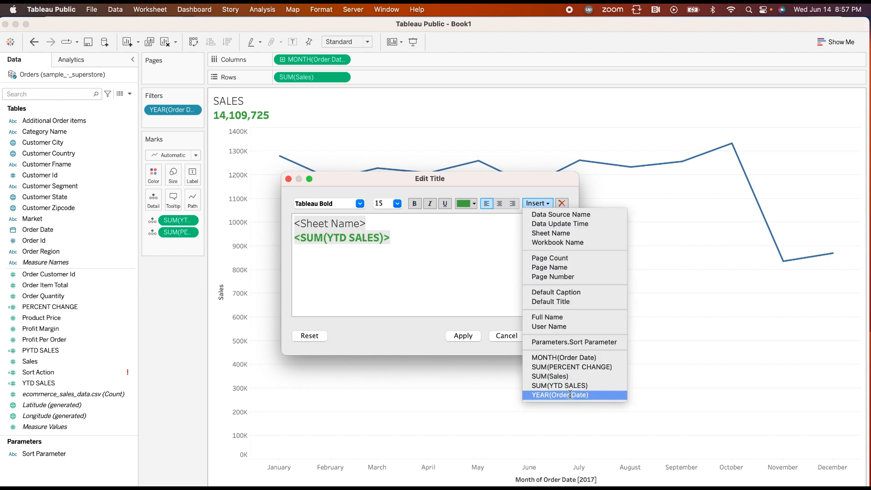
click(565, 367)
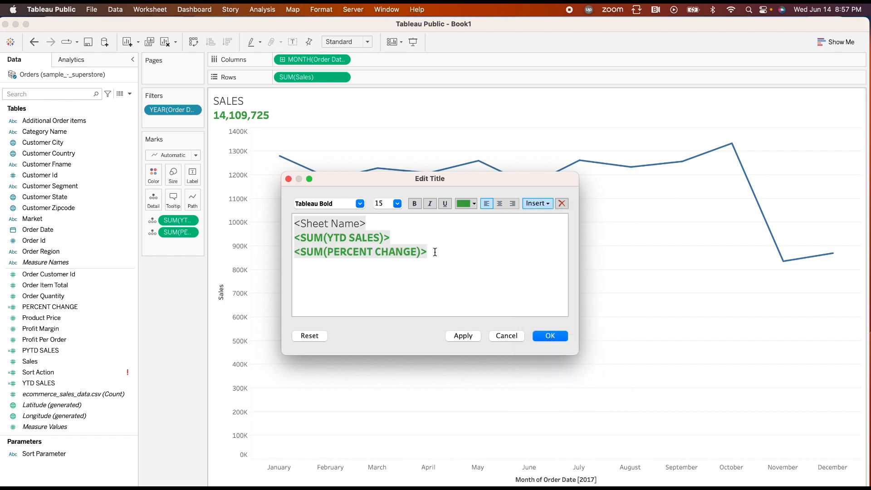
- Center all three lines of the chart title
drag(426, 252, 296, 220)
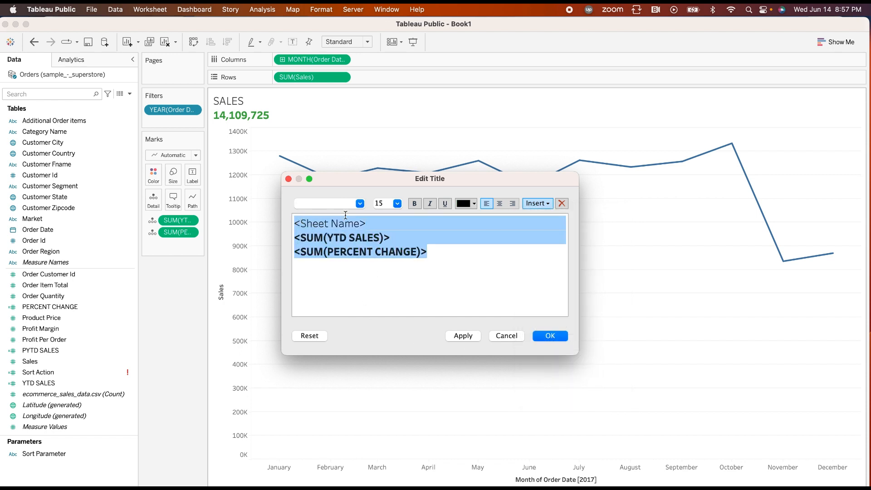
click(499, 204)
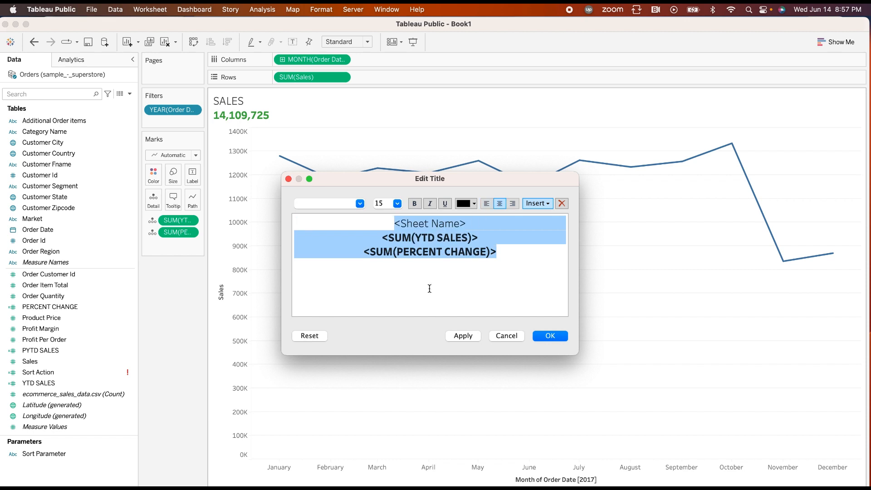
click(464, 273)
- Format the SUM(PERCENT CHANGE) line of the title in light green with the Tableau Semibold font
drag(489, 252, 396, 247)
click(480, 297)
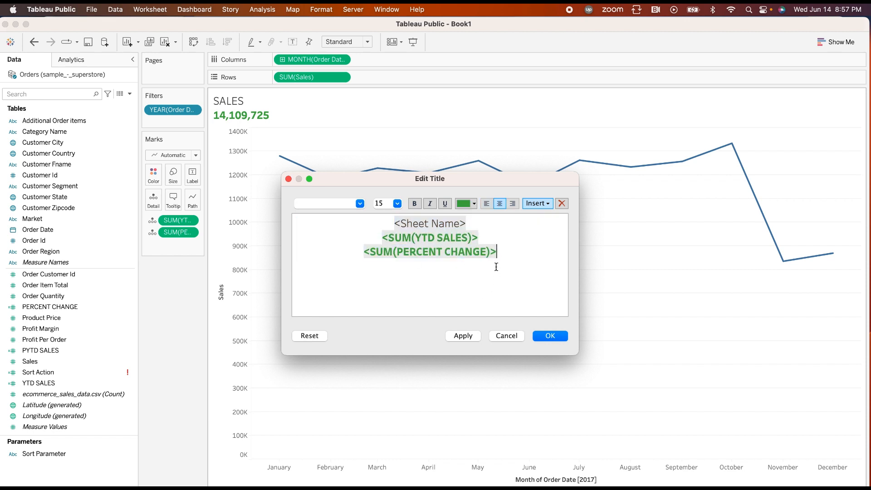
drag(498, 253, 363, 253)
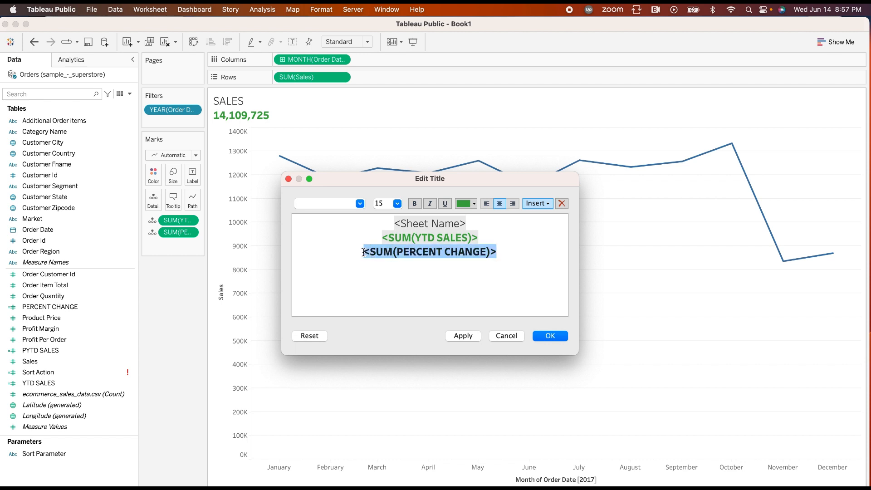
click(473, 204)
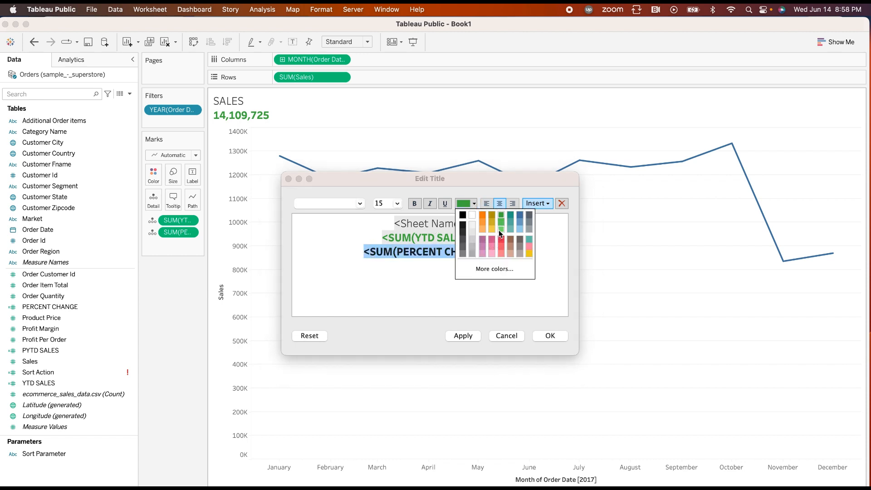
click(500, 229)
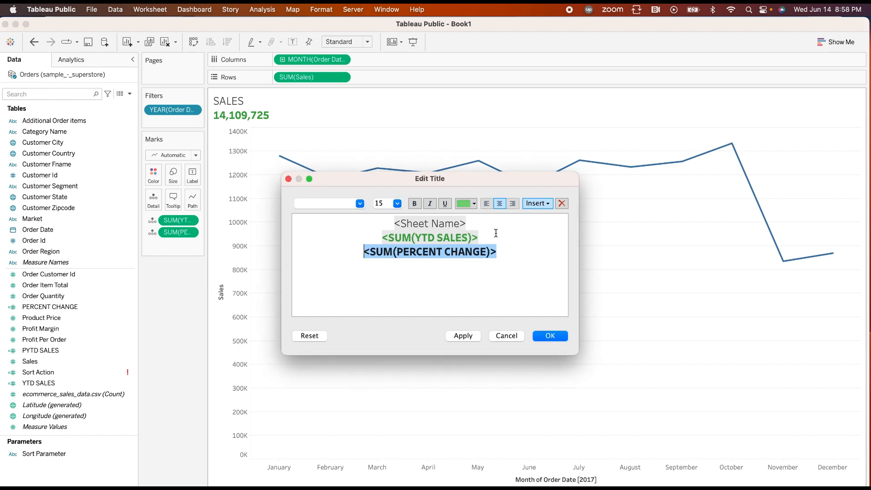
click(398, 204)
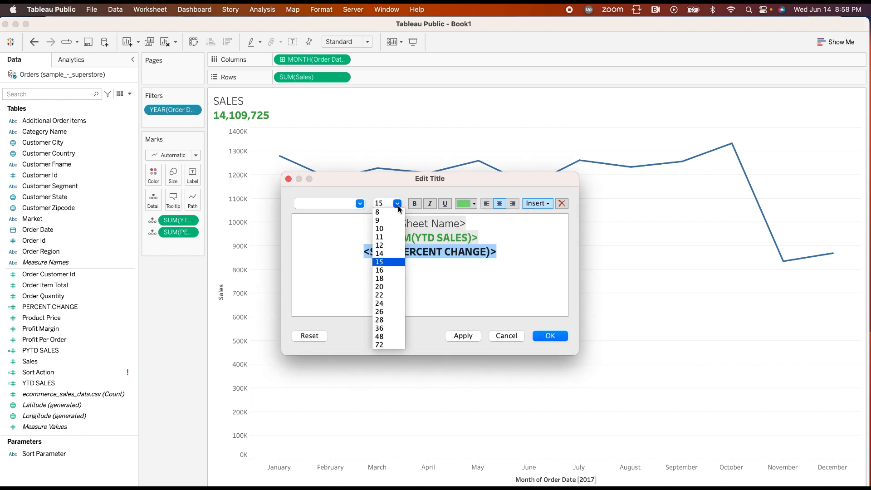
click(389, 261)
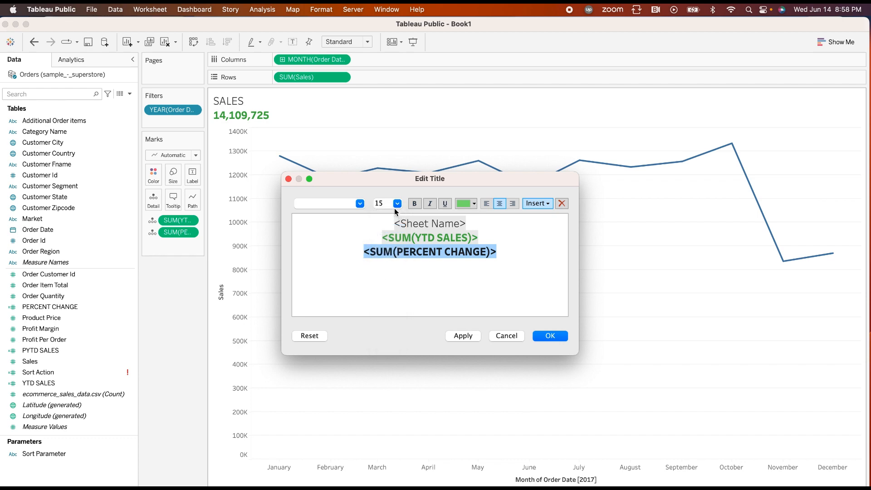
click(359, 203)
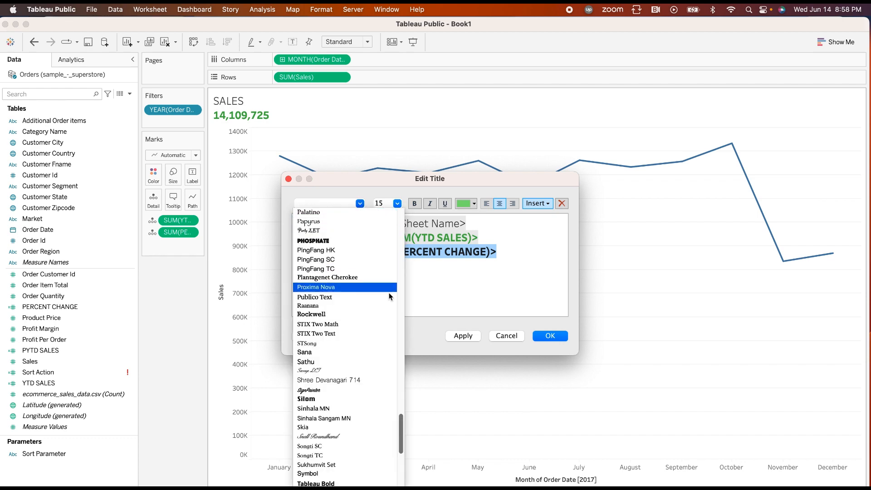
scroll(383, 316, down, 2)
scroll(384, 316, down, 5)
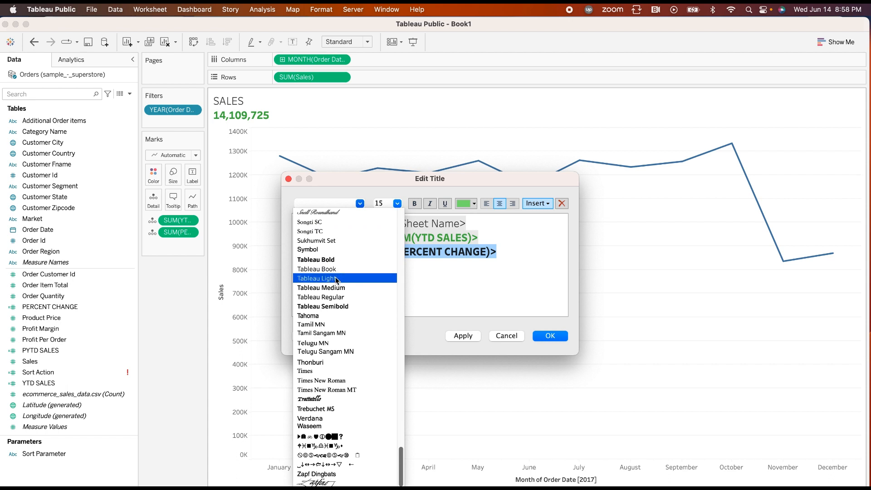
click(350, 306)
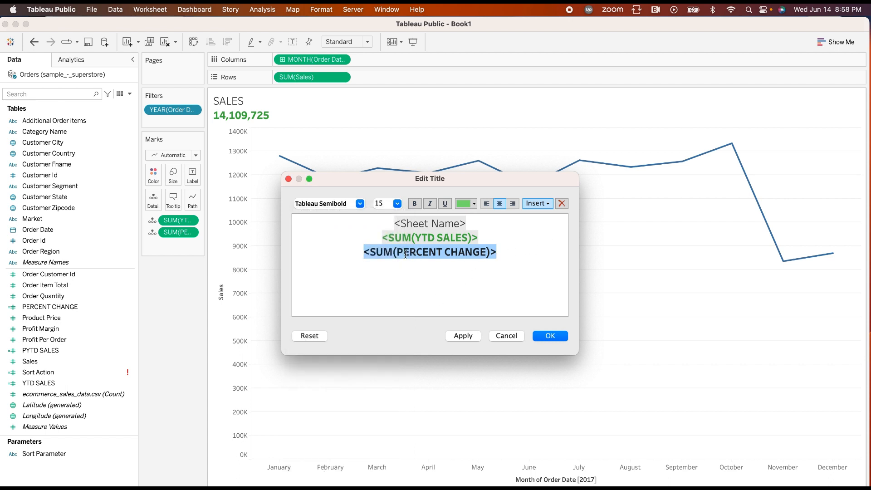
- Set the SUM(PERCENT CHANGE) title line to font size 12 and apply the title changes
click(397, 206)
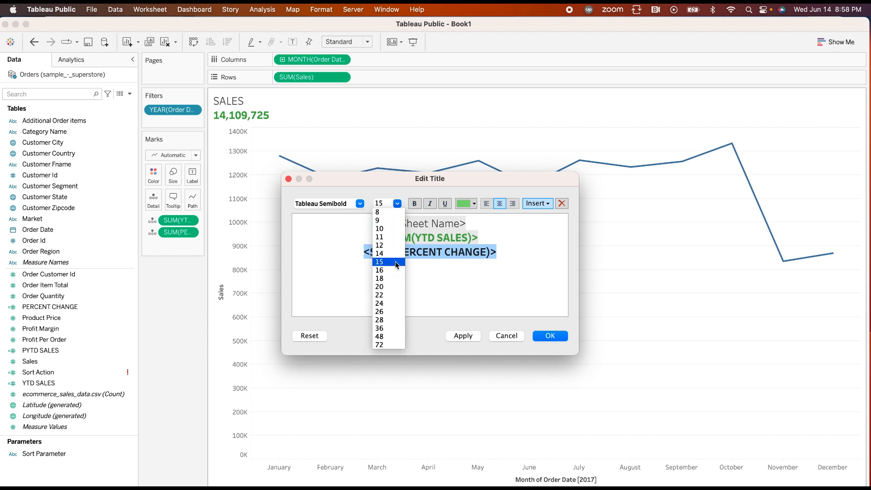
click(380, 245)
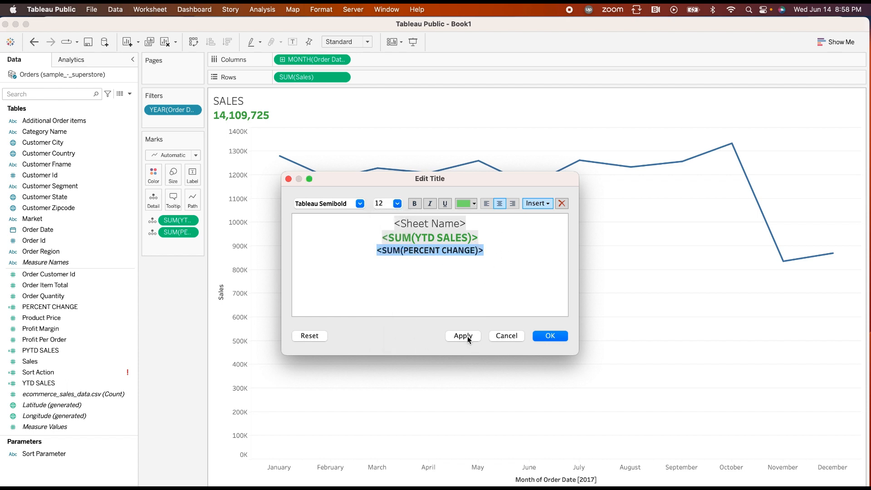
click(463, 336)
click(550, 336)
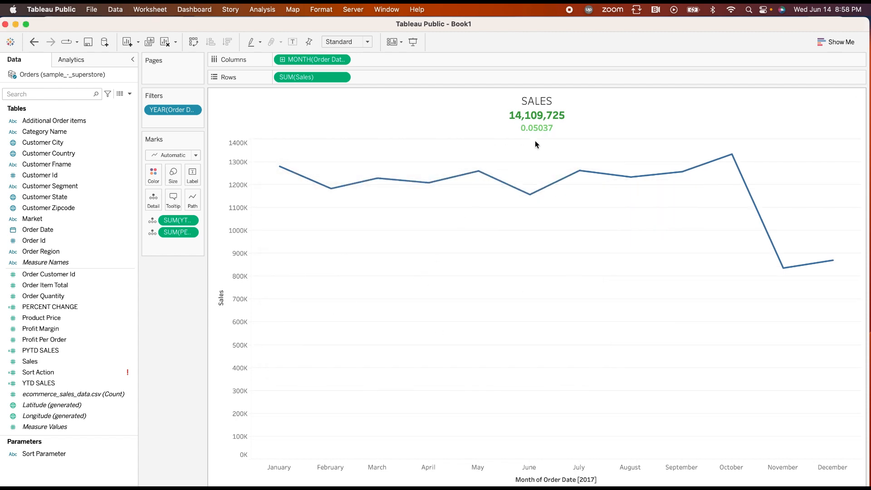
mouse_move(356, 190)
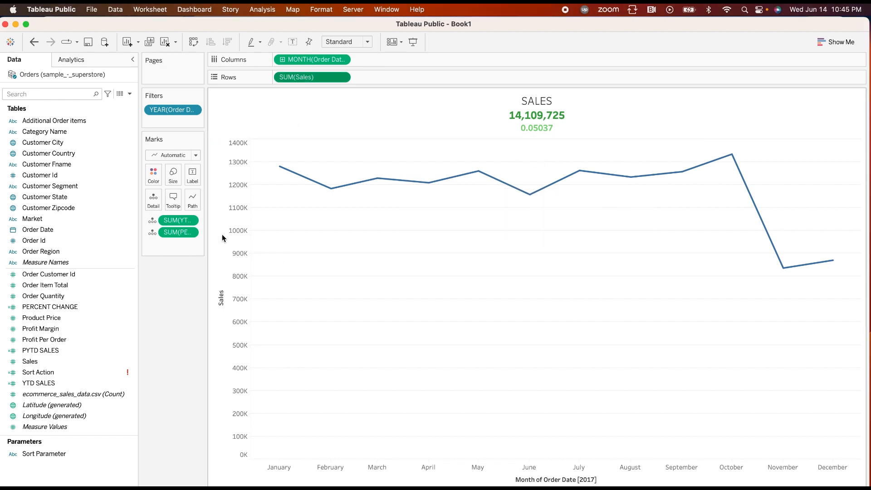
- Hide the header of the vertical Sales axis
click(219, 180)
right_click(217, 180)
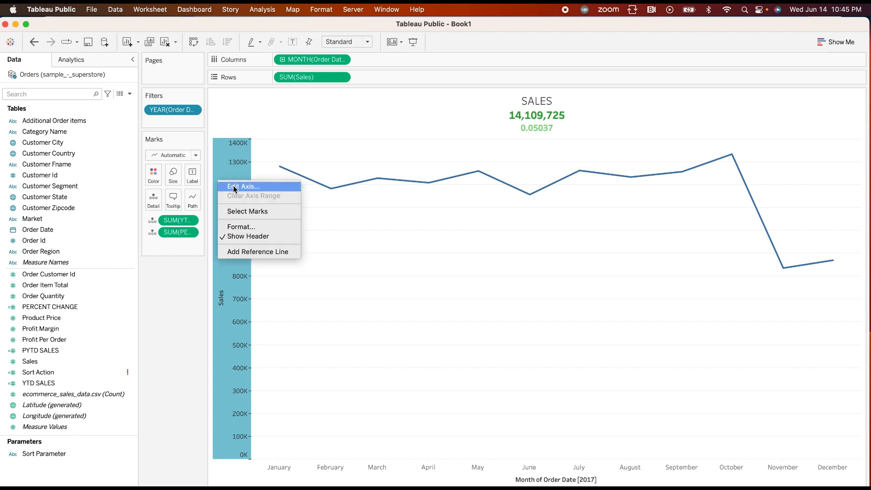
click(223, 236)
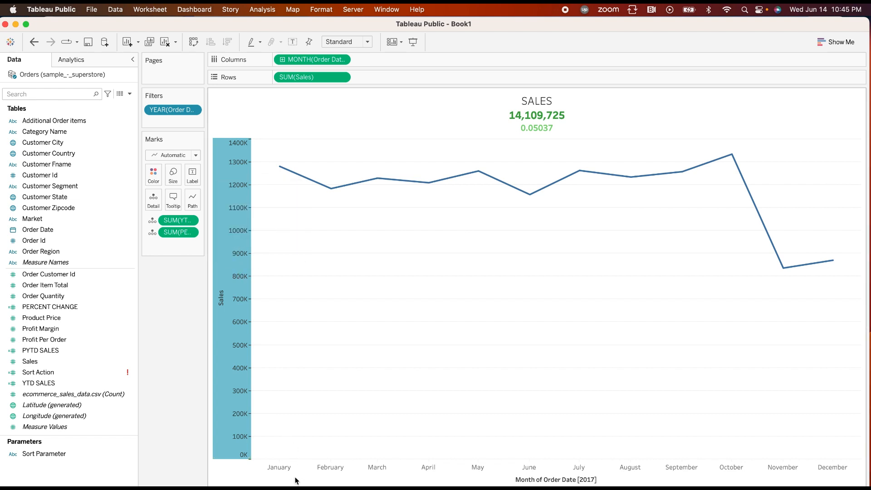
right_click(221, 180)
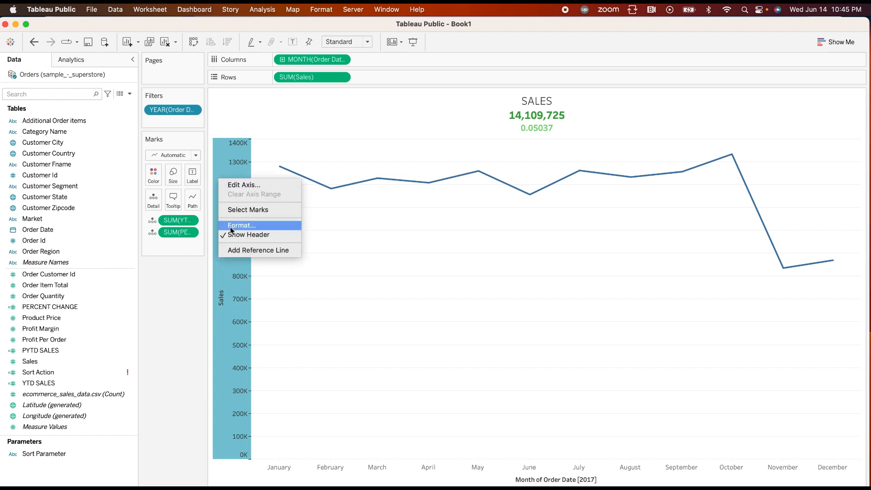
click(239, 235)
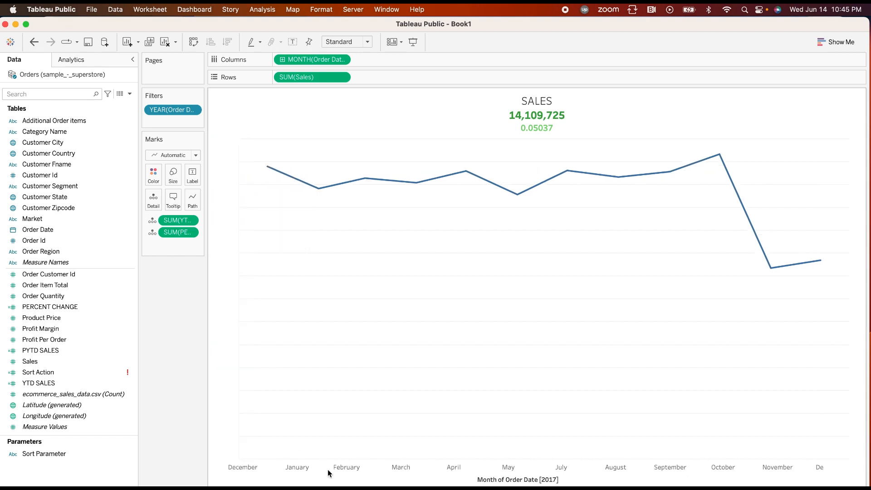
- Hide the header of the Month of Order Date axis
click(311, 475)
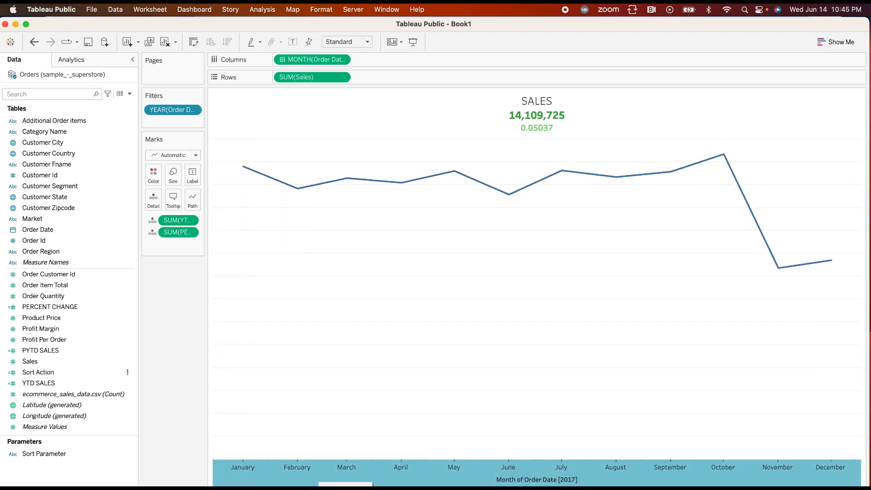
right_click(460, 478)
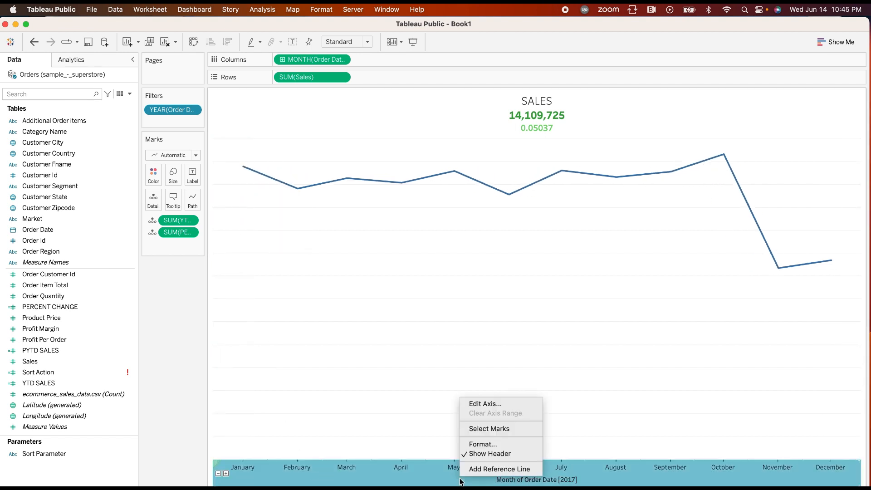
click(477, 455)
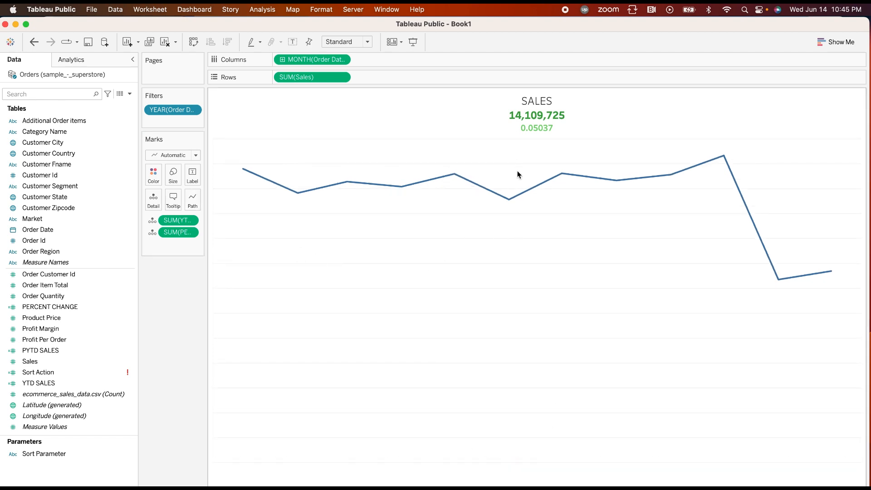
- Label the line with SUM(Sales) from the rows, restricting the marks to label to Most Recent
mouse_move(831, 272)
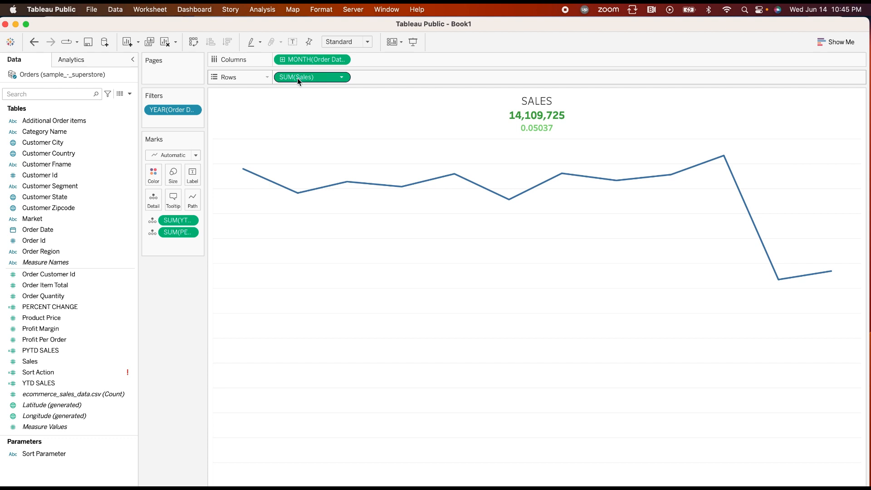
drag(298, 78, 191, 180)
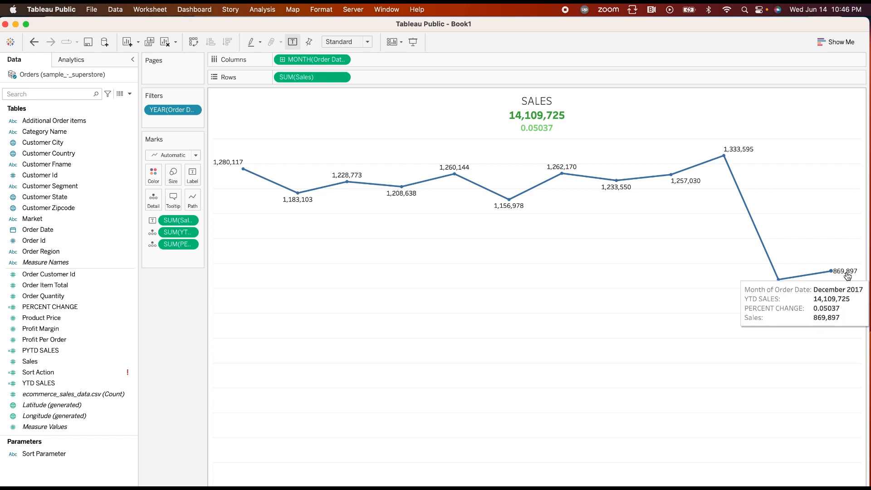
click(193, 176)
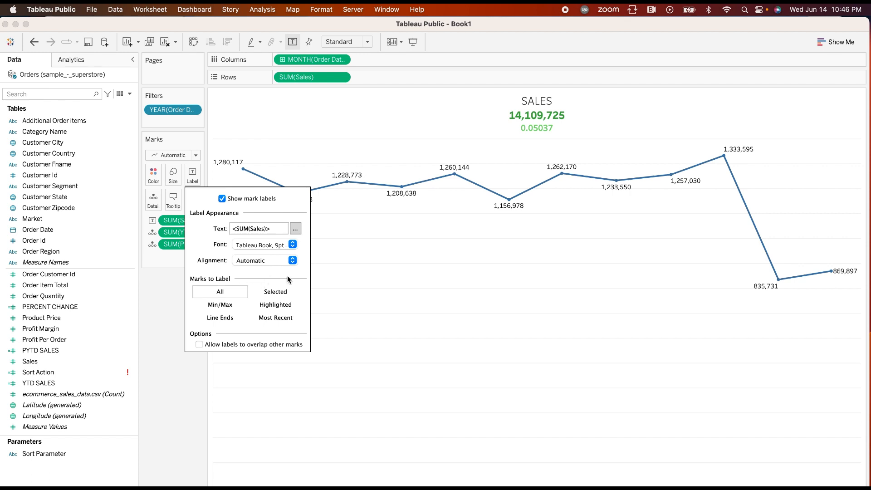
click(277, 318)
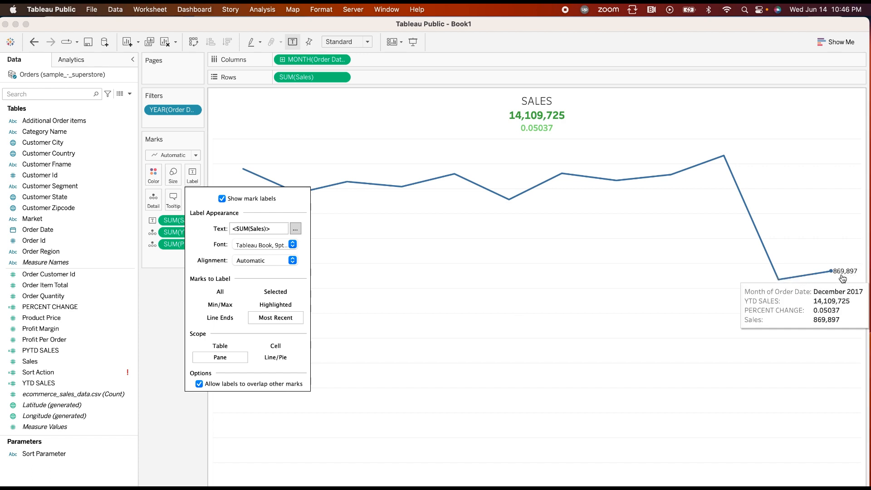
click(320, 245)
- Format the SUM(YTD SALES) numbers as Currency (Custom) with 0 decimal places and display units in Millions (M)
right_click(321, 246)
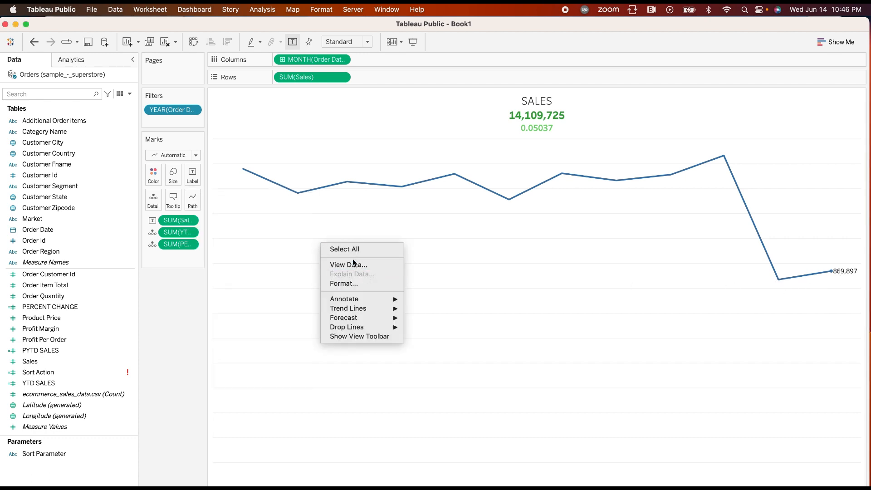
click(353, 284)
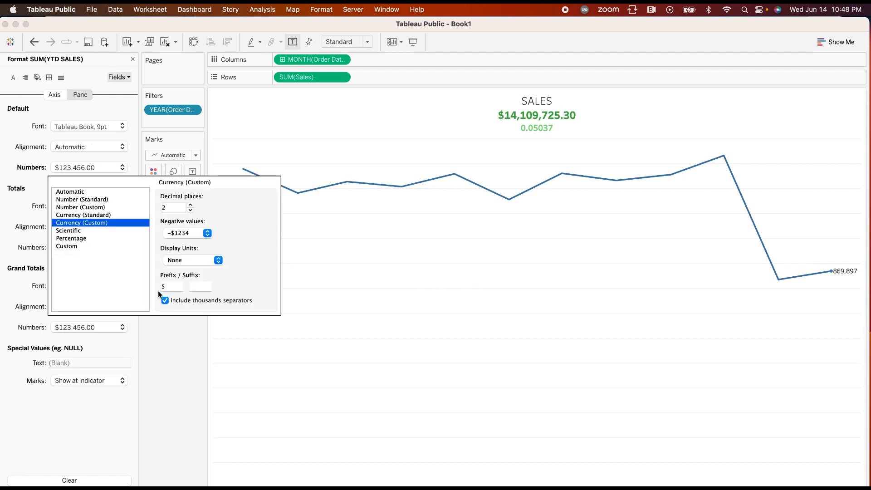
click(218, 261)
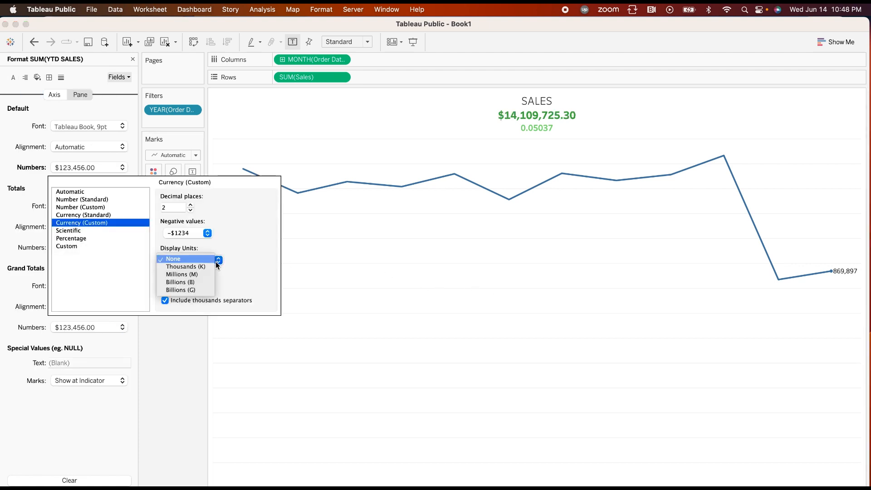
click(196, 266)
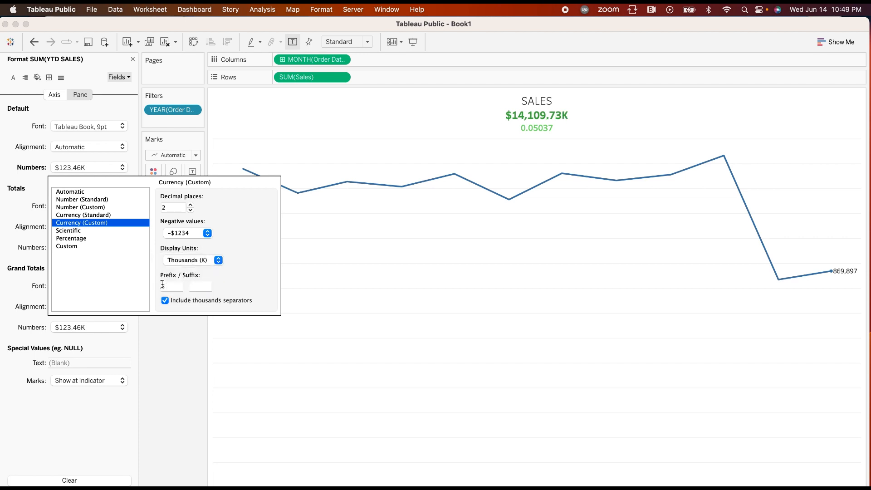
click(217, 260)
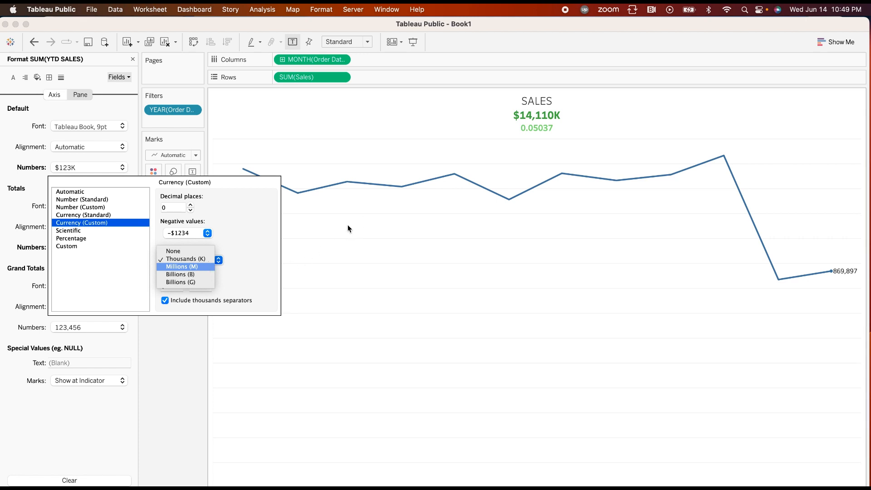
click(197, 266)
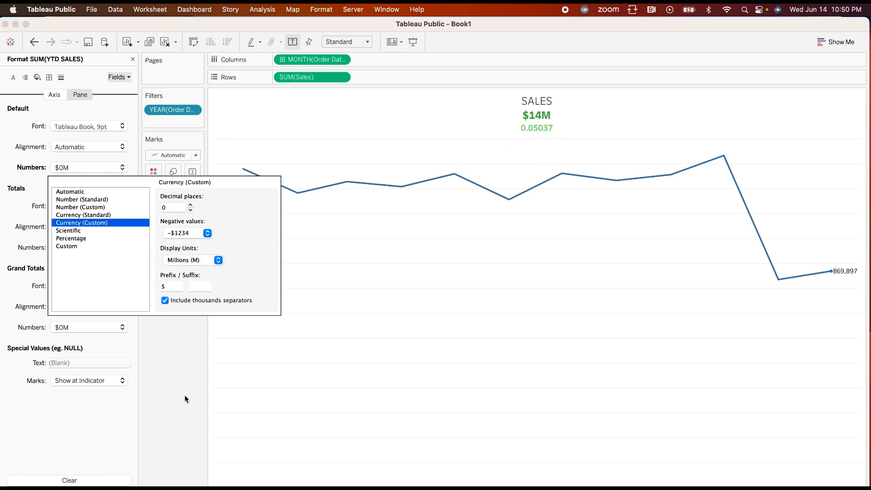
click(173, 376)
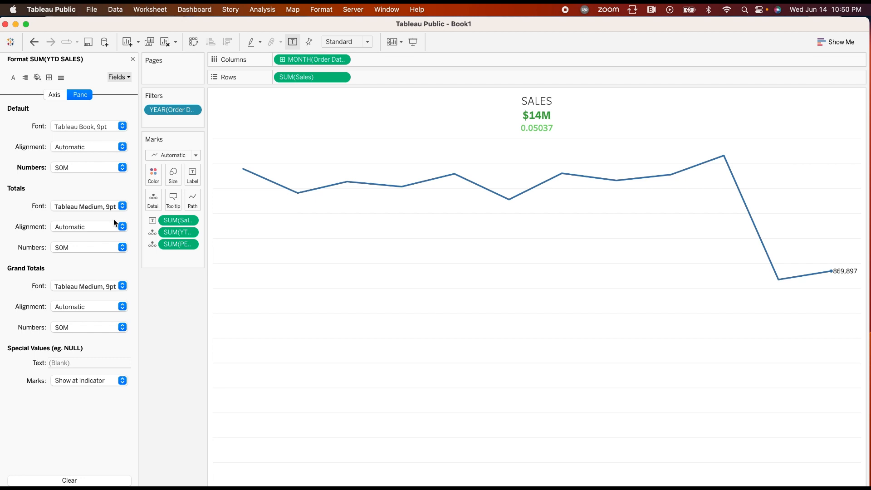
- Format the default pane numbers of SUM(Sales) as Currency (Custom) with 0 decimal places and display units in Thousands (K)
click(128, 77)
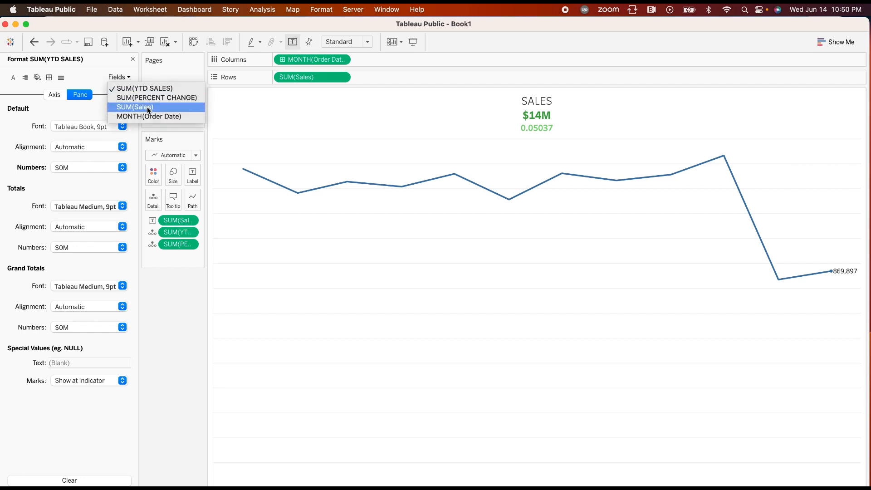
click(147, 107)
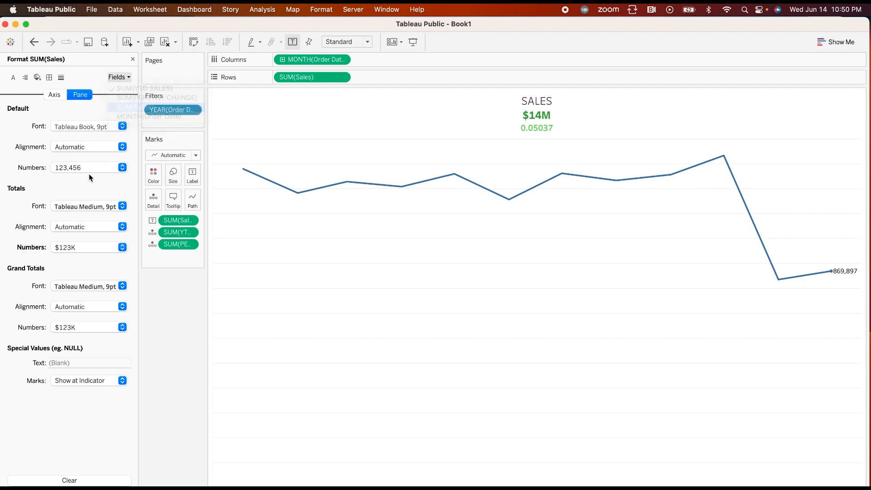
click(121, 168)
click(102, 222)
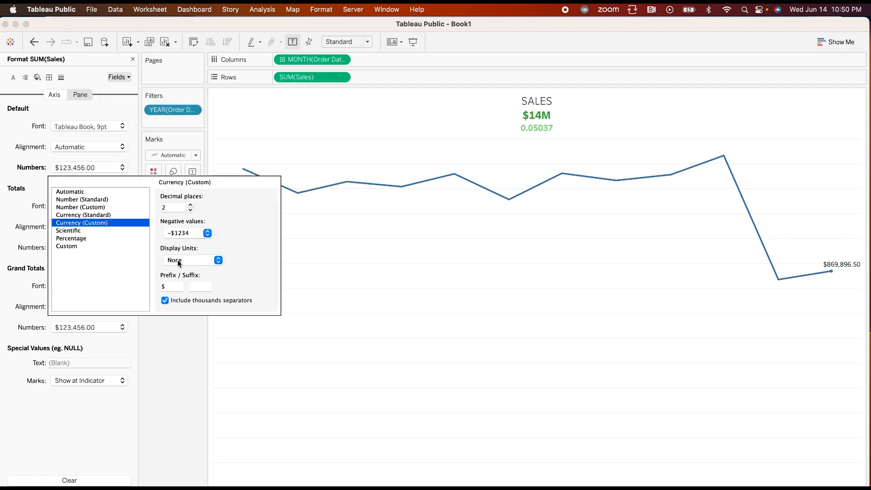
click(196, 263)
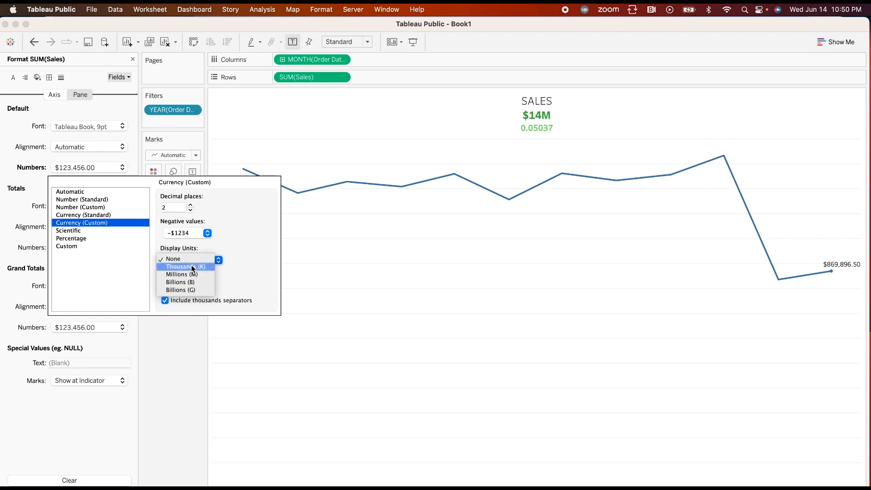
click(192, 267)
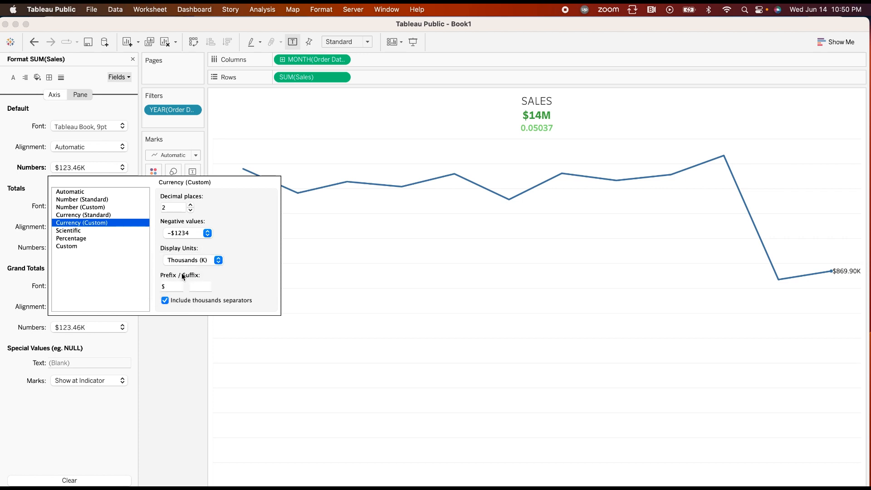
click(191, 210)
click(190, 209)
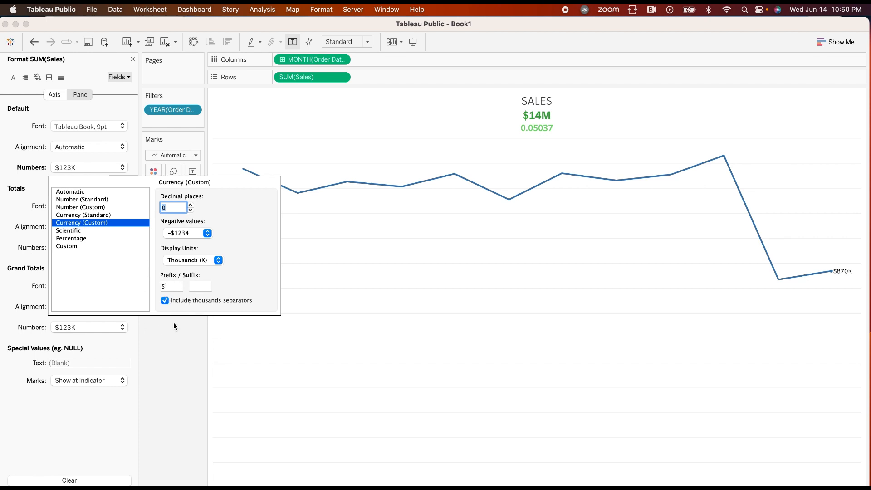
click(181, 336)
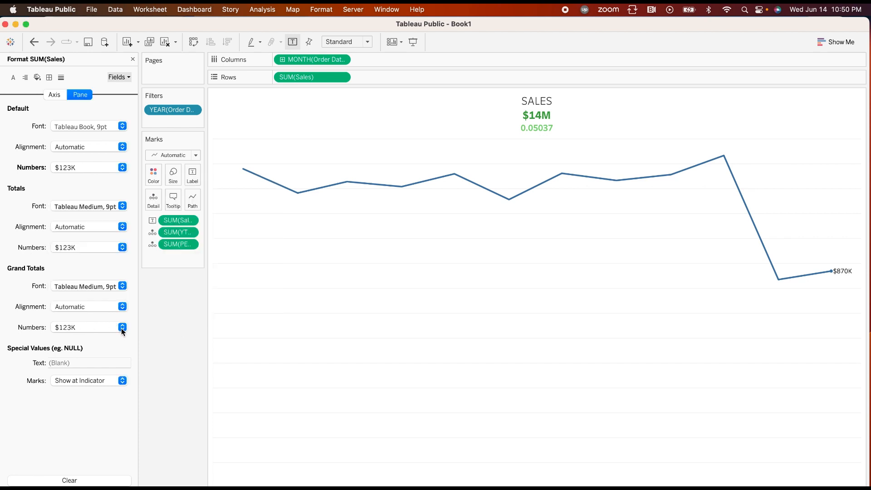
- Set the Grand Totals and Totals number formats of SUM(Sales) to Automatic
click(100, 325)
click(88, 351)
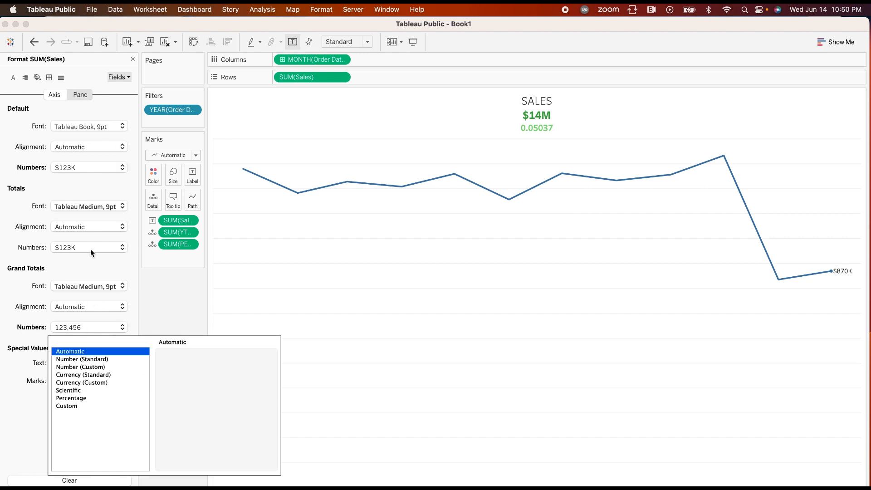
click(145, 289)
click(106, 243)
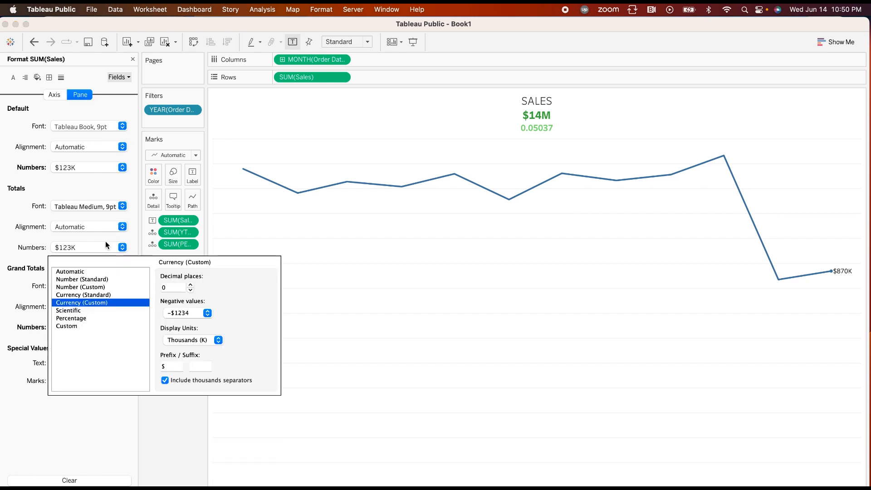
click(81, 270)
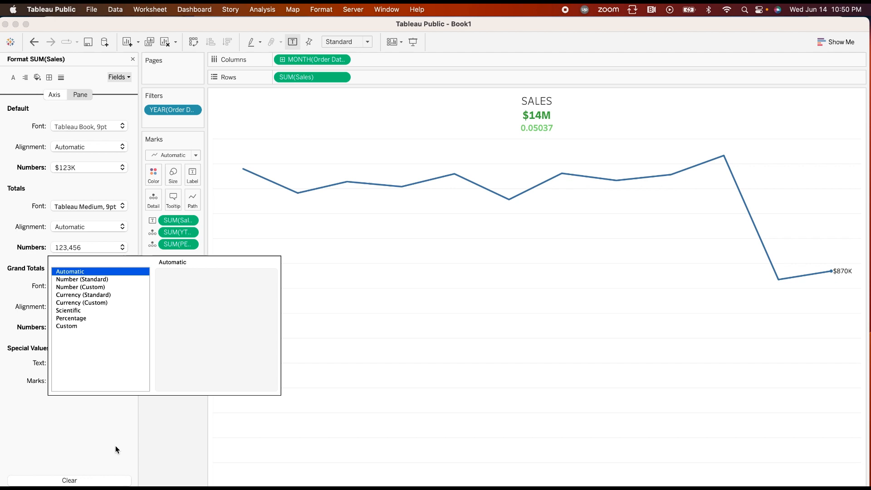
click(189, 443)
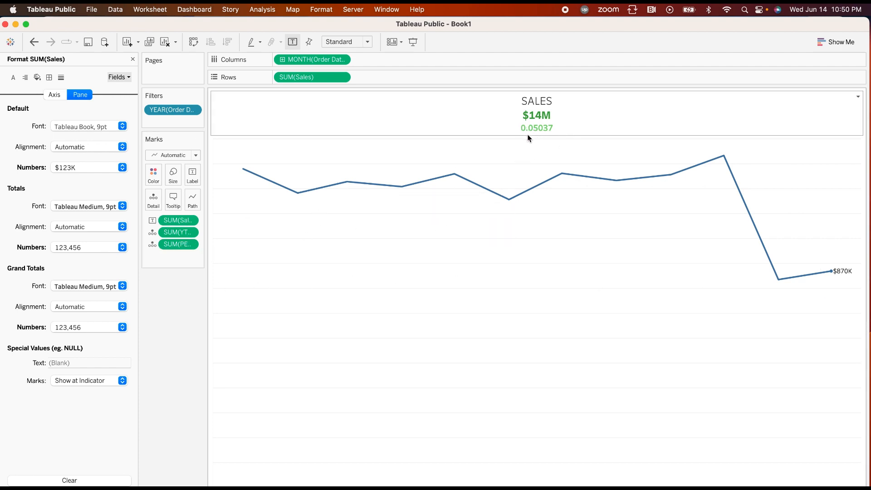
- Add the text "vs PY" after the SUM(PERCENT CHANGE) field in the sheet title and apply it
click(188, 244)
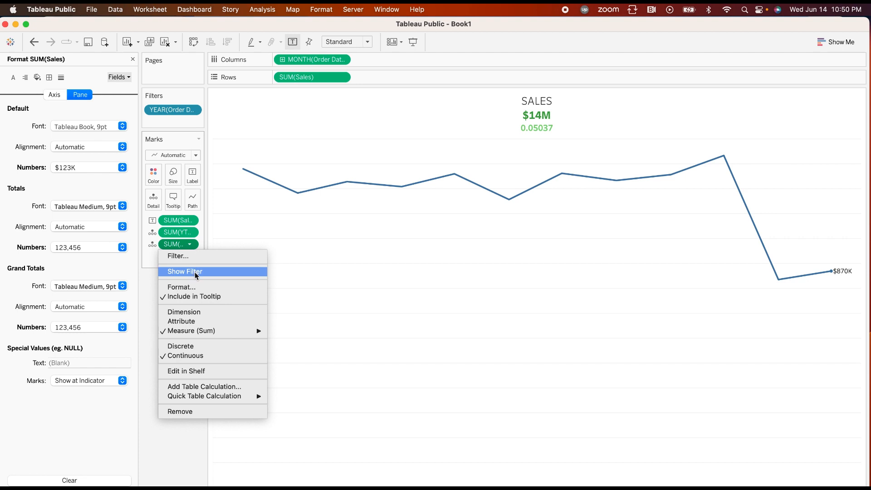
click(285, 102)
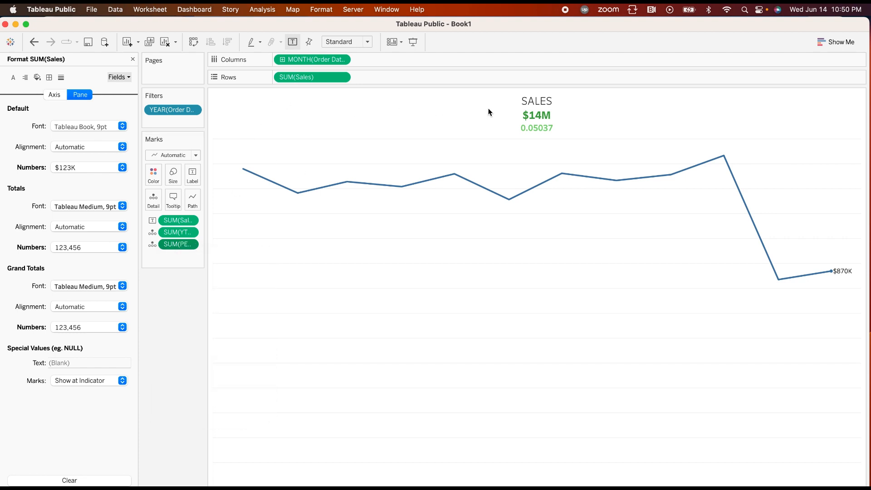
double_click(488, 112)
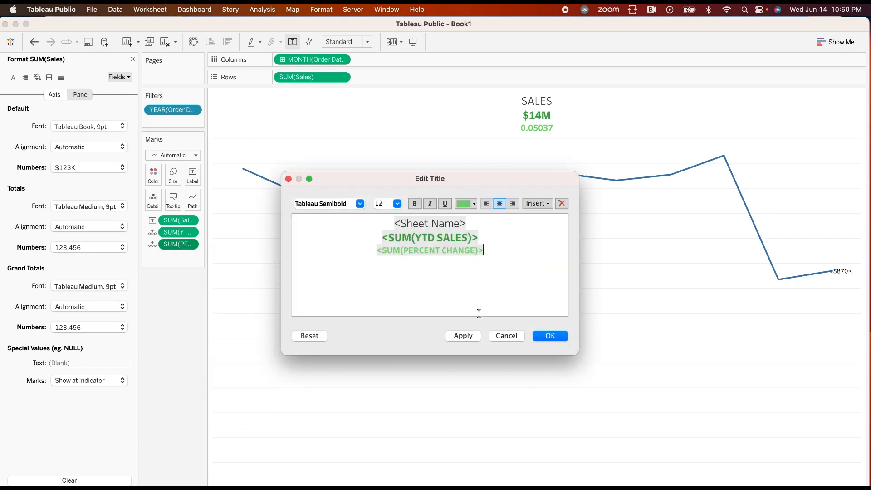
text(VSS)
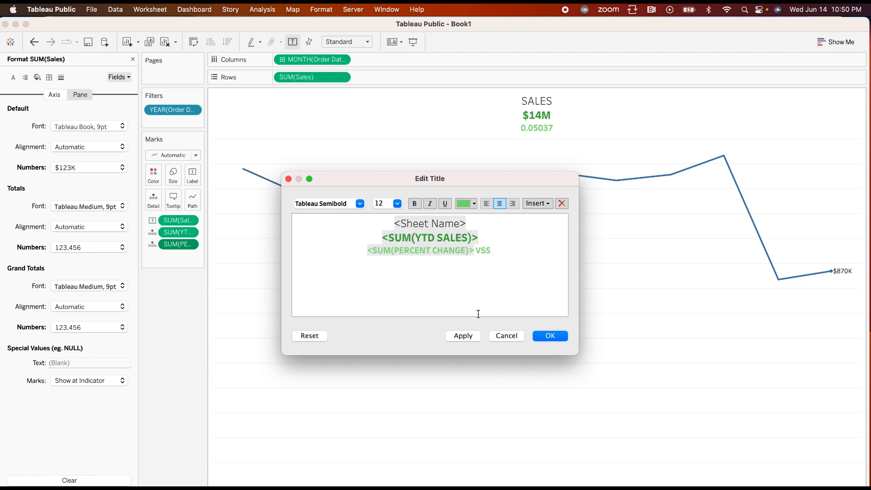
key(BackSpace)
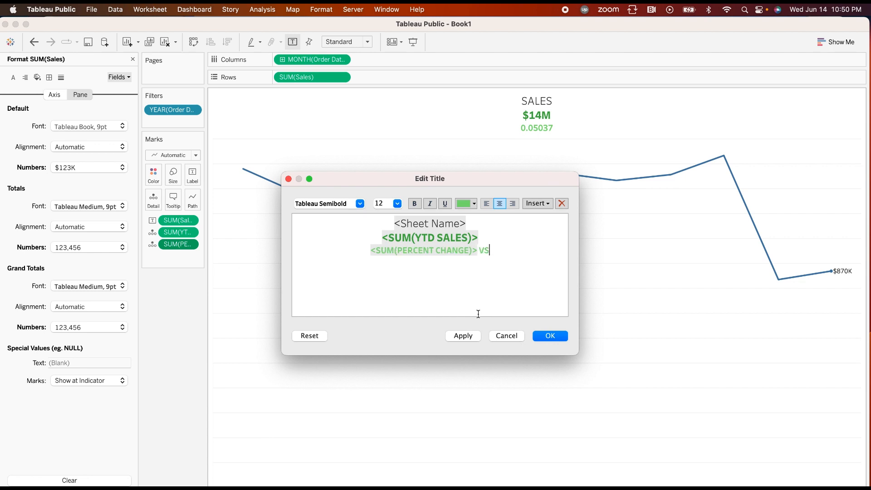
key(BackSpace)
key(BackSpace)
text(vs P)
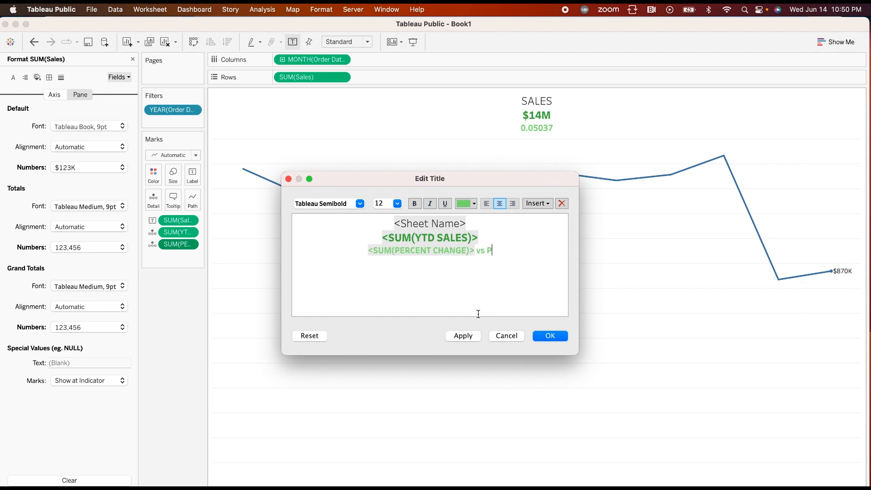
text(Y)
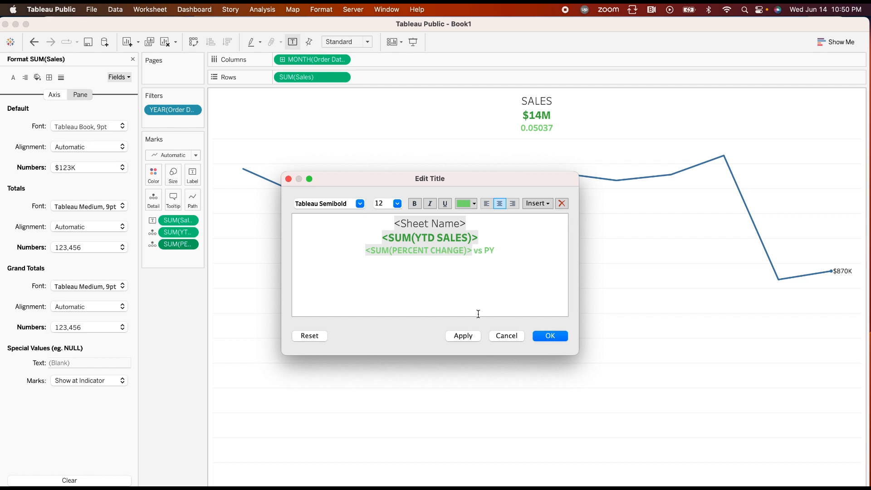
click(459, 336)
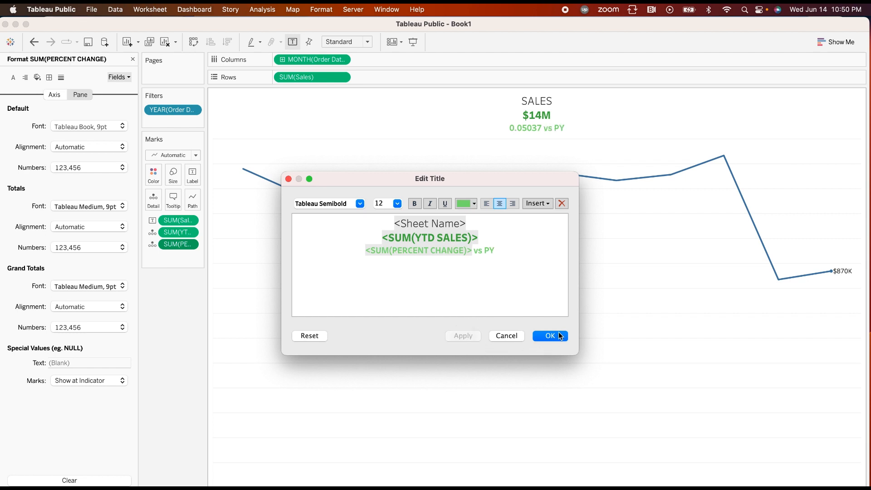
click(555, 337)
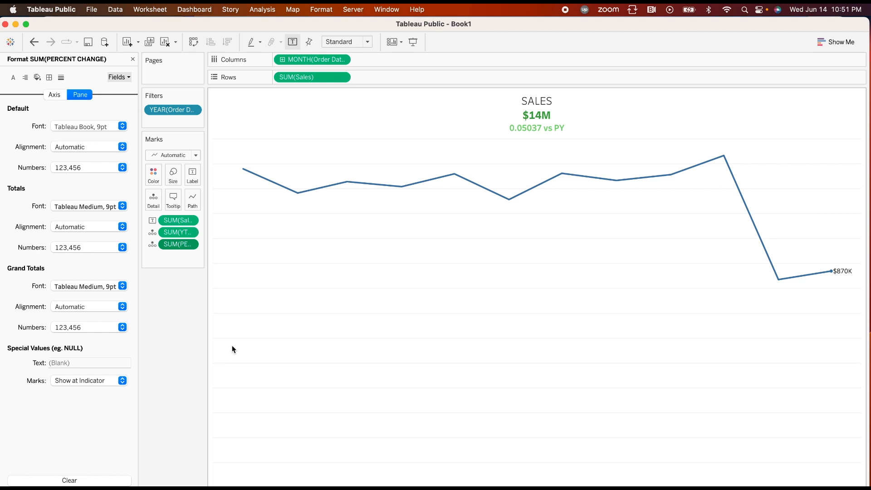
- Format the default pane numbers of SUM(PERCENT CHANGE) as Percentage with 0 decimal places
click(132, 59)
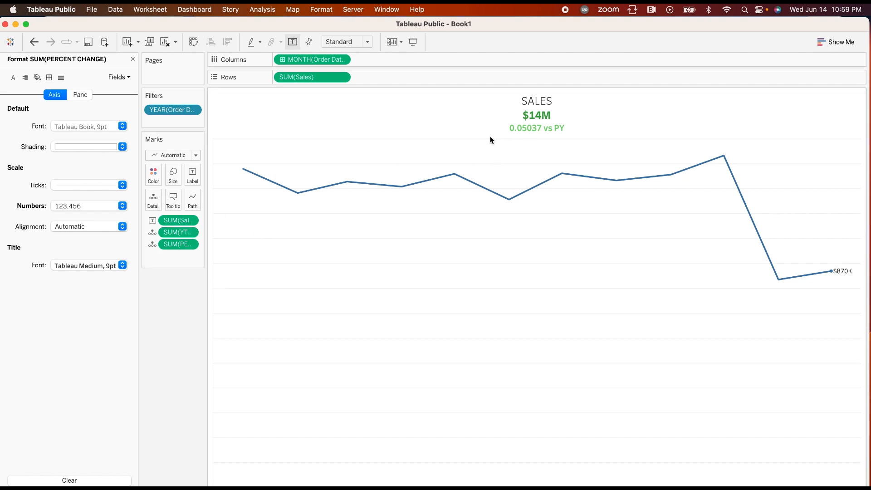
click(524, 126)
click(81, 96)
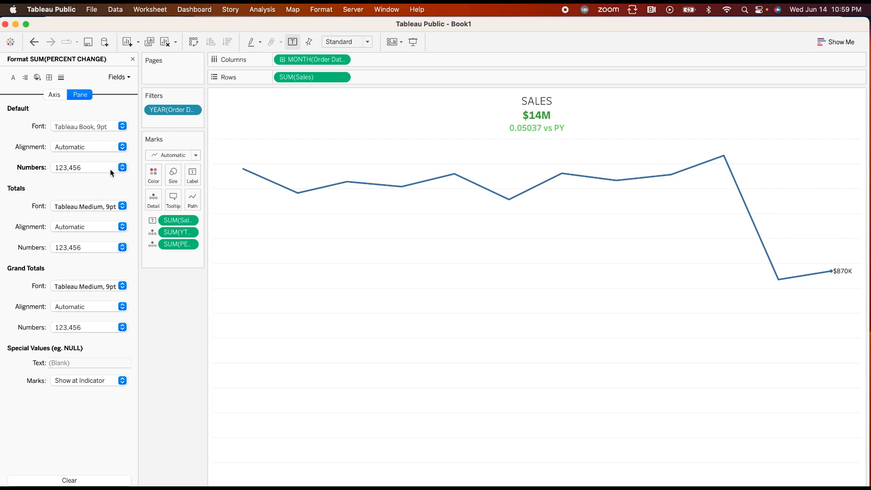
click(123, 168)
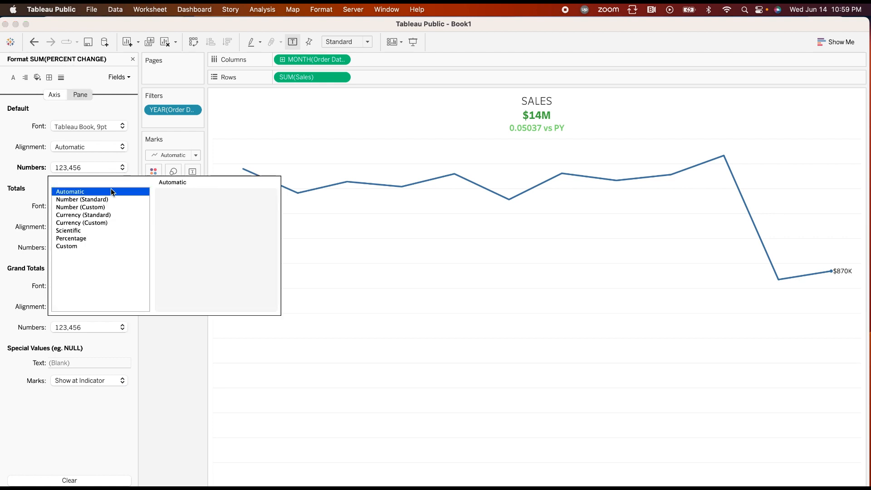
click(72, 239)
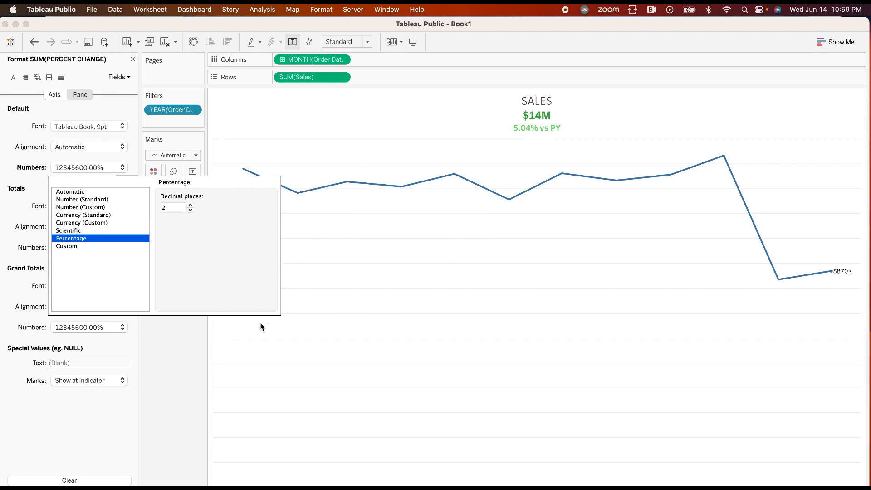
click(181, 353)
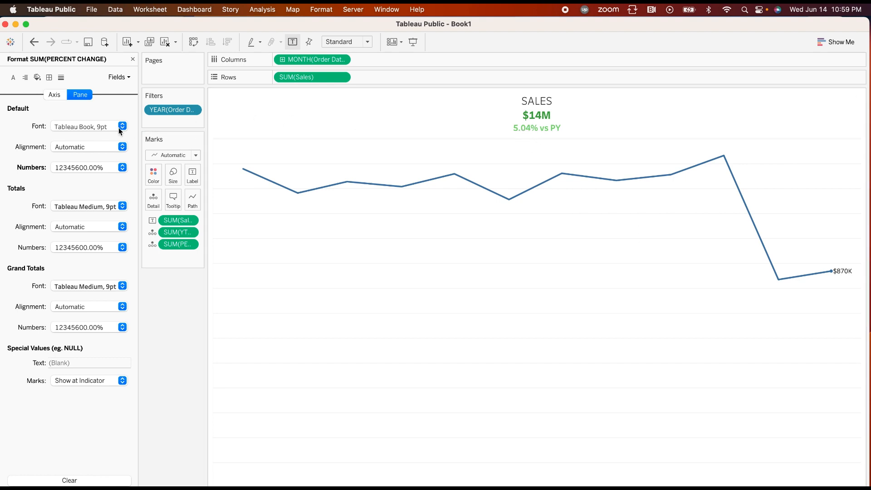
click(121, 168)
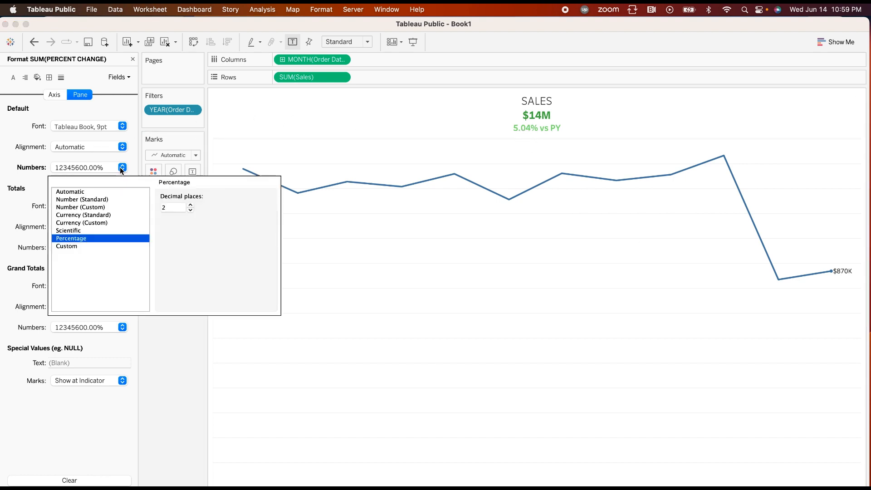
click(191, 210)
click(191, 210)
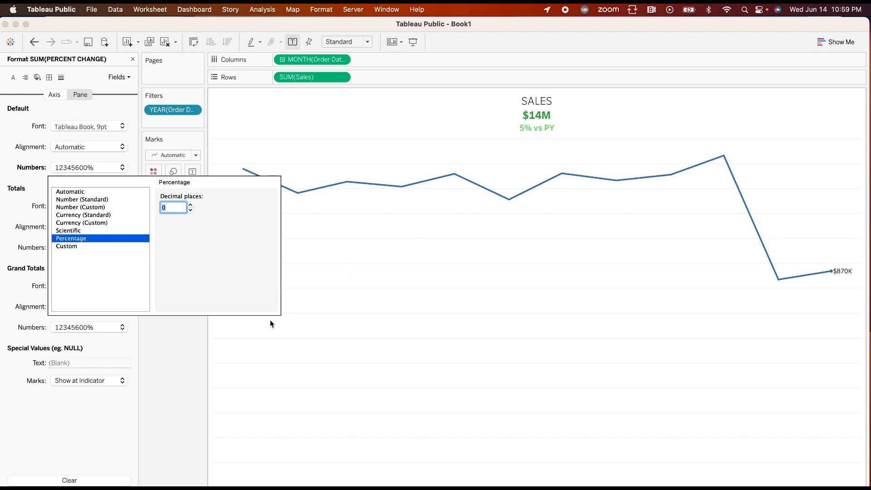
click(200, 335)
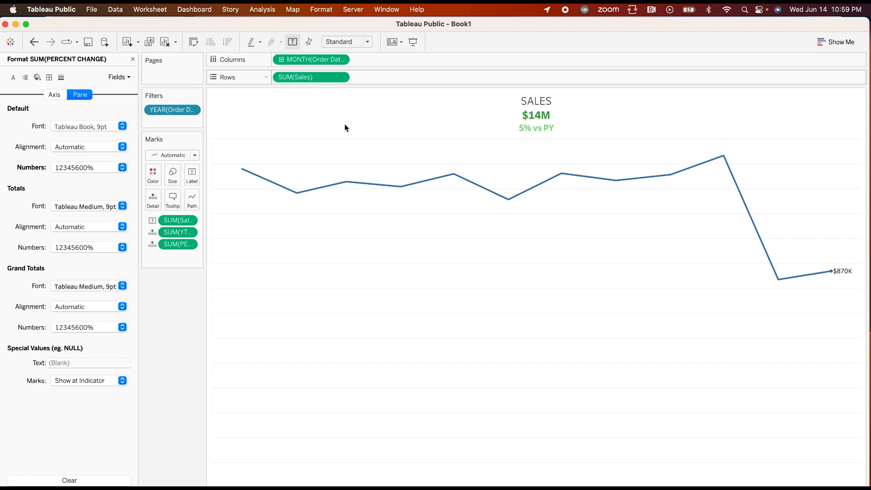
- Start a new calculated field named TREND
mouse_move(558, 179)
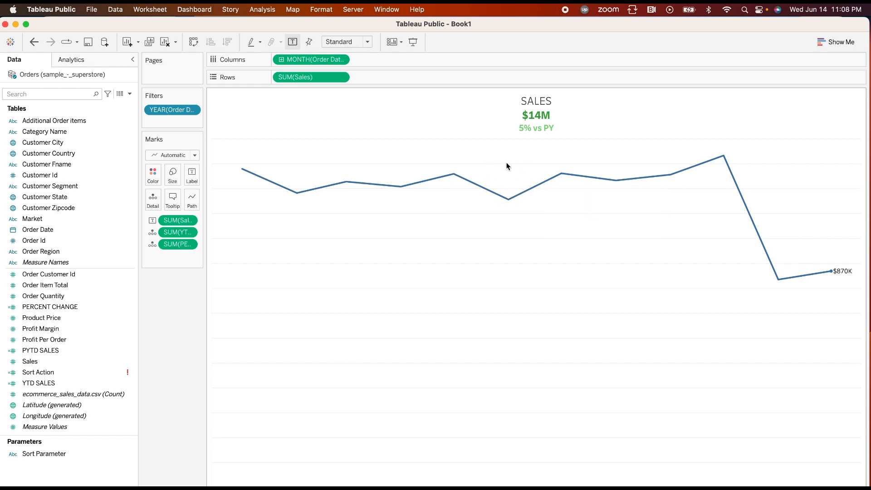
click(128, 94)
click(95, 105)
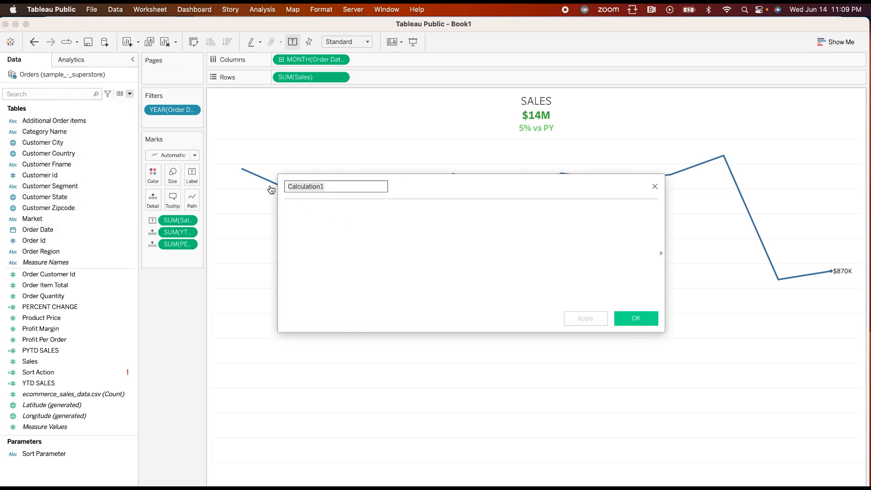
text(TREND)
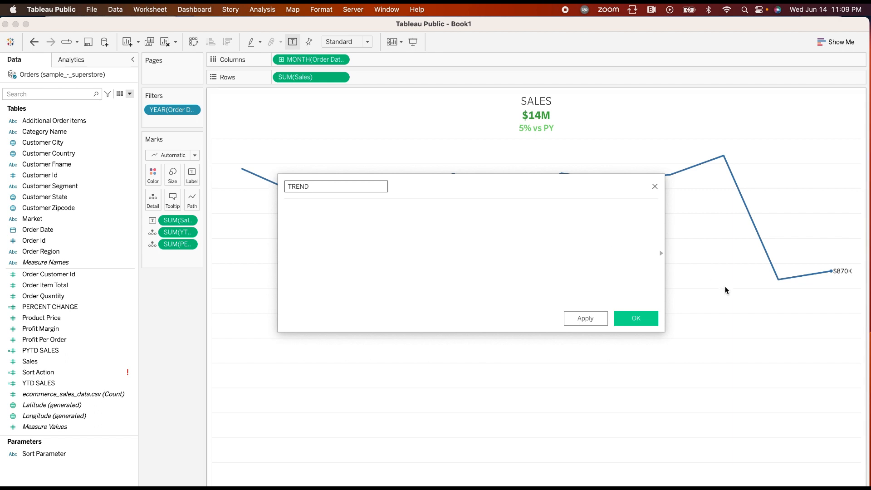
click(360, 220)
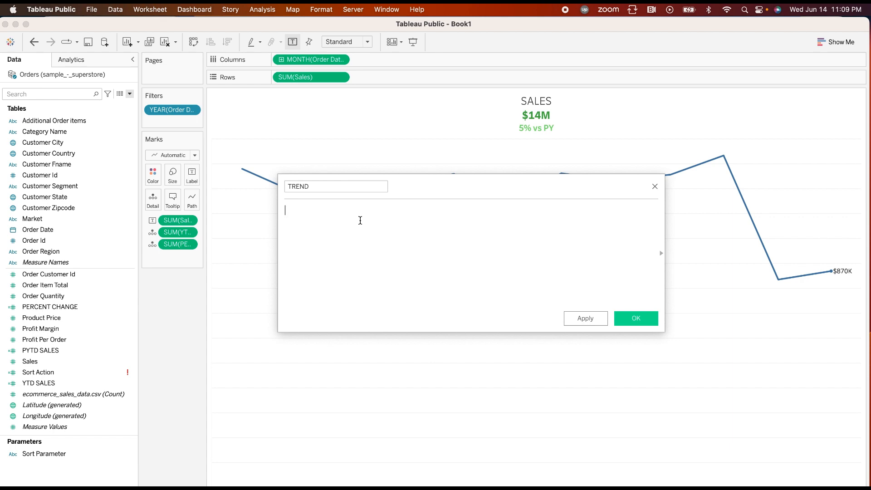
- Enter the TREND formula IF [PERCENT CHANGE]>0 THEN '▲' ELSEIF [PERCENT CHANGE]<0 THEN '▼' END
text(if)
key(BackSpace)
click(360, 220)
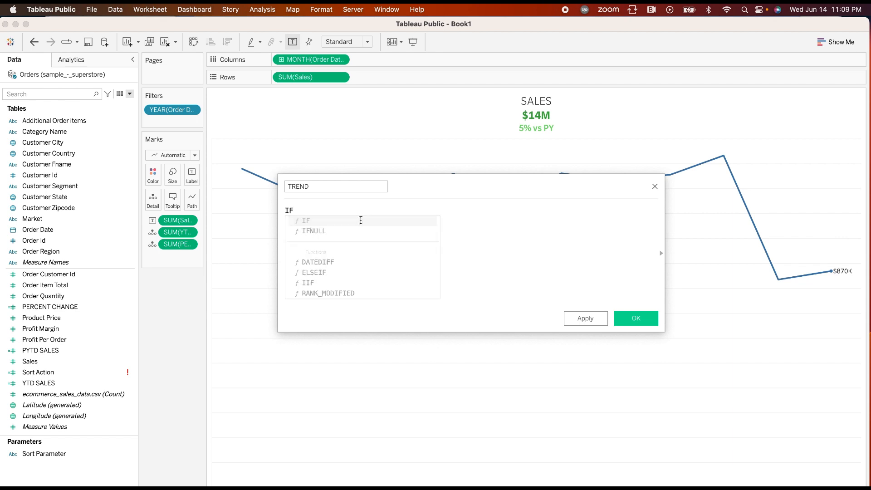
text(per)
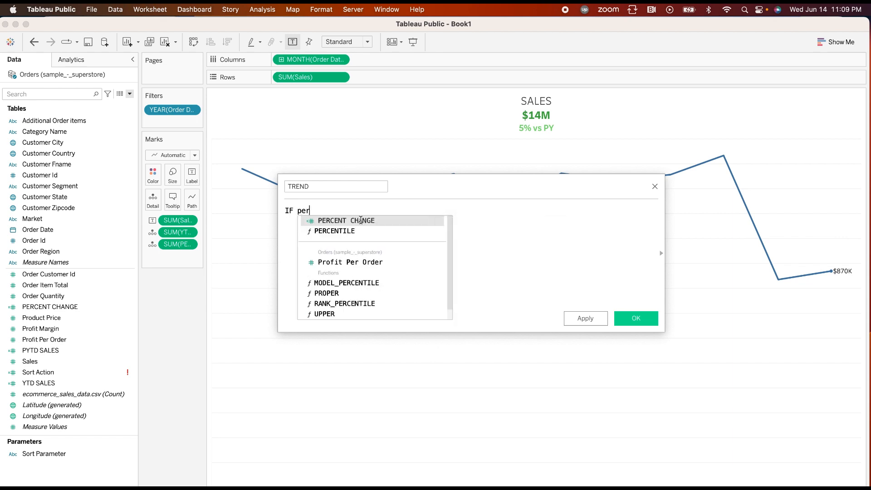
double_click(361, 221)
text(>)
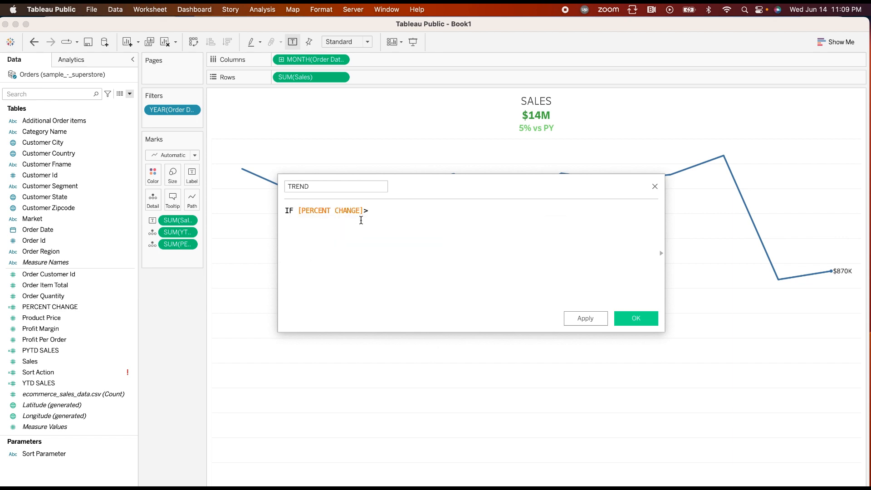
text(0 th)
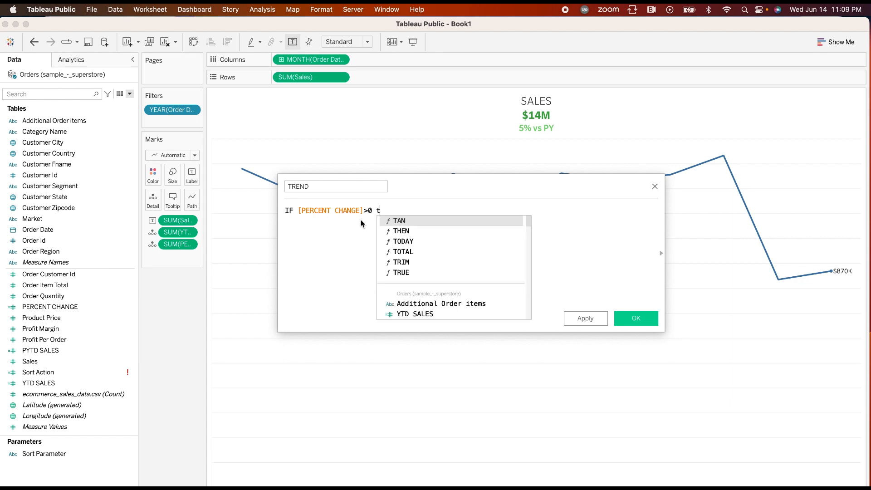
click(412, 220)
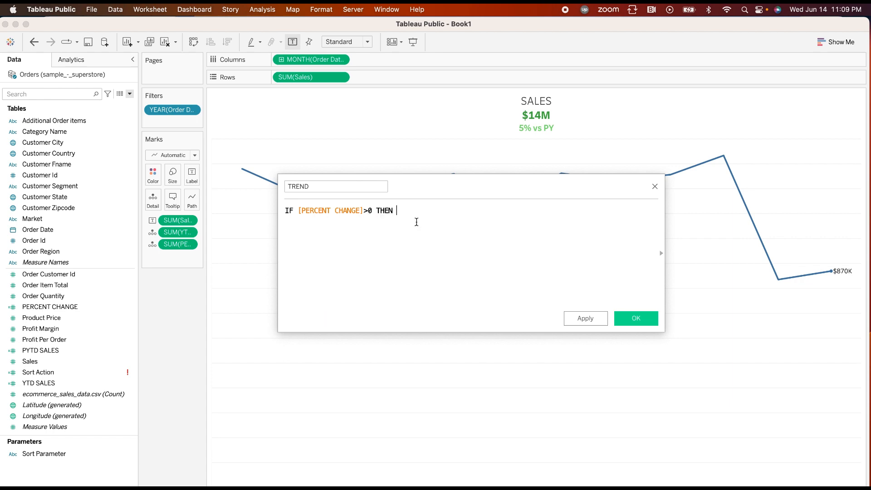
text('')
key(Left)
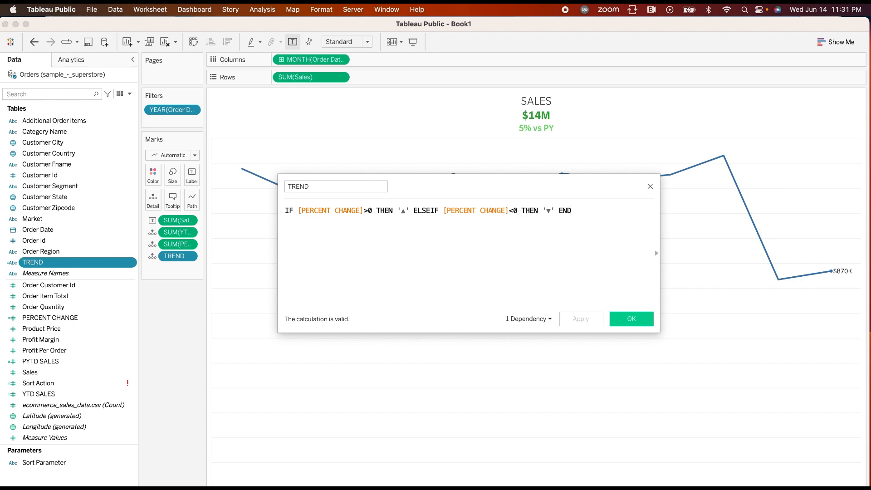
- Switch to Word to examine the triangle characters in its symbol list and document, and return to the TREND calculation in Tableau
key(super+Tab)
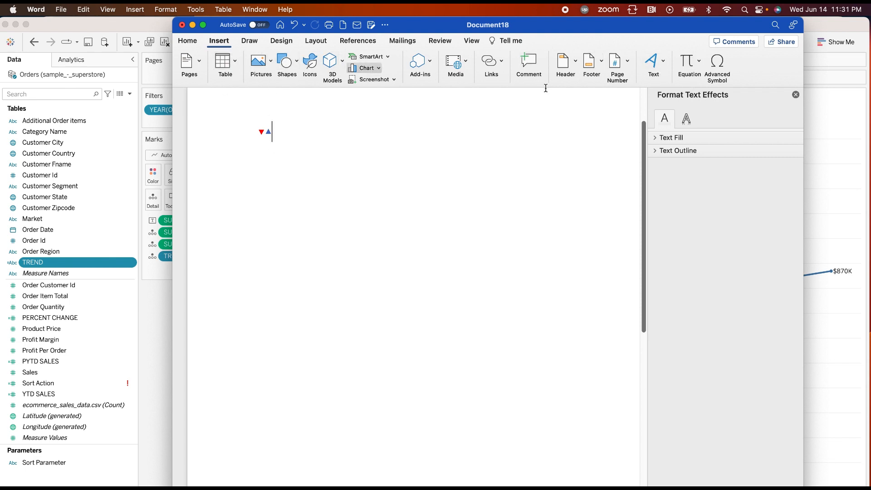
click(717, 76)
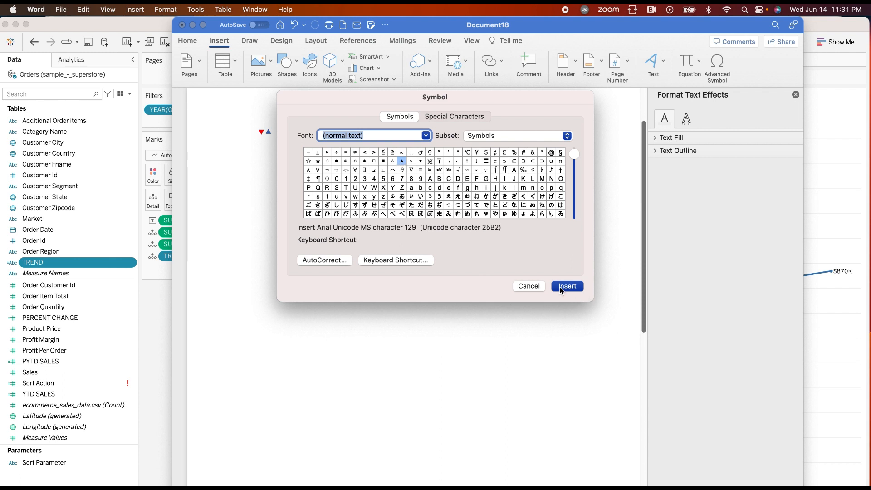
click(528, 286)
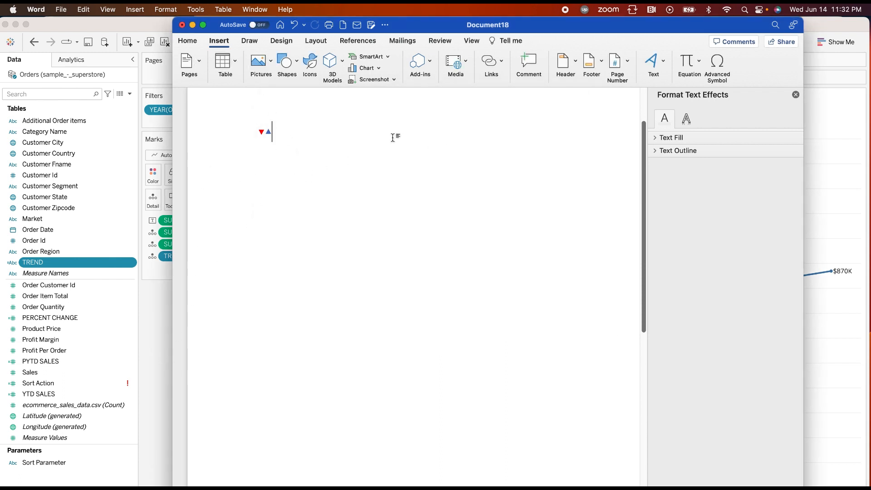
double_click(263, 131)
click(160, 311)
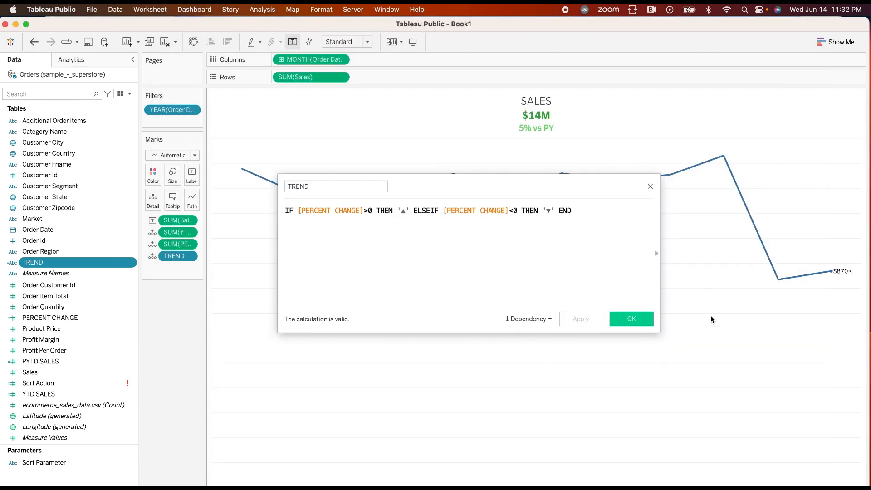
- Save the TREND calculation and place TREND on the marks' detail, keeping only one copy of it
click(631, 318)
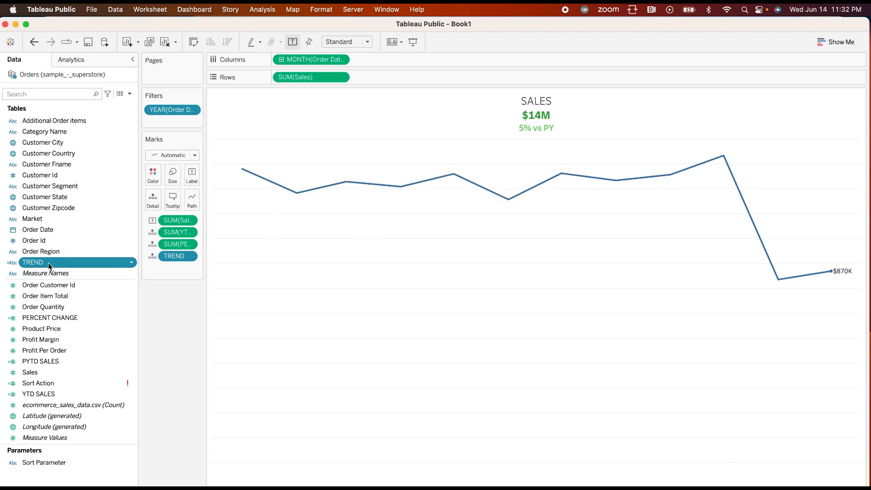
drag(48, 262, 151, 203)
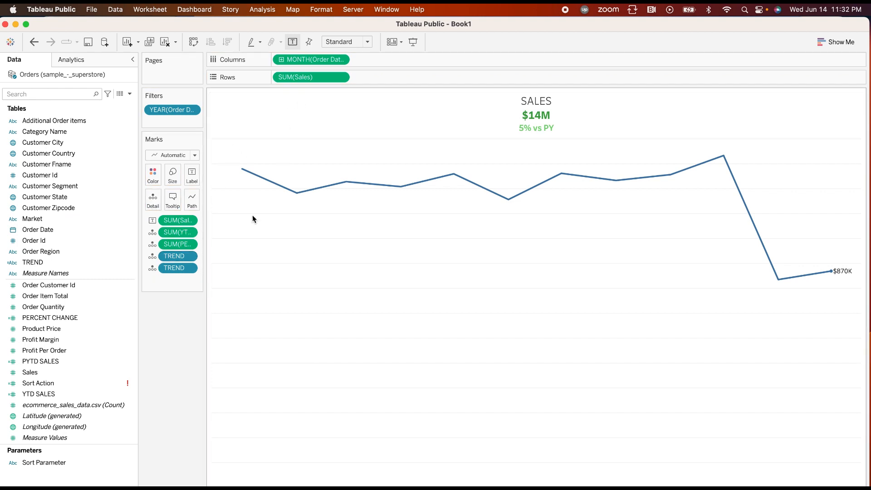
drag(166, 261, 134, 266)
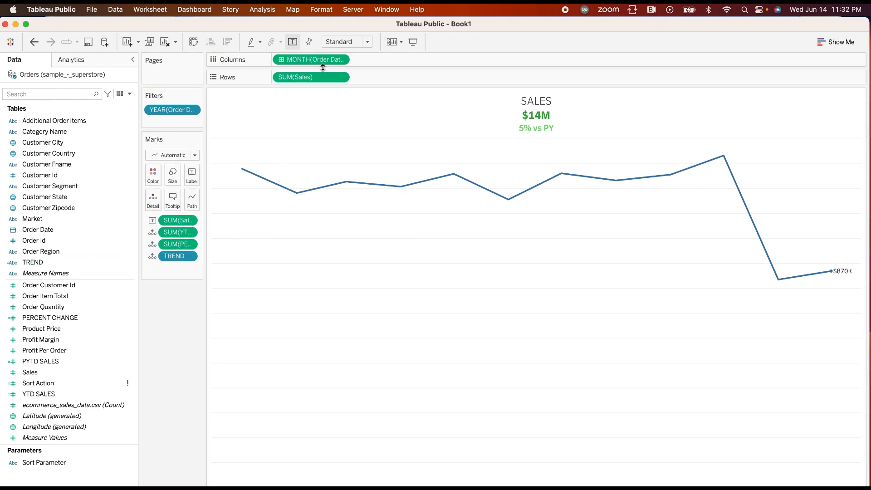
- Insert the TREND field before SUM(PERCENT CHANGE) in the sheet title and apply it
double_click(464, 115)
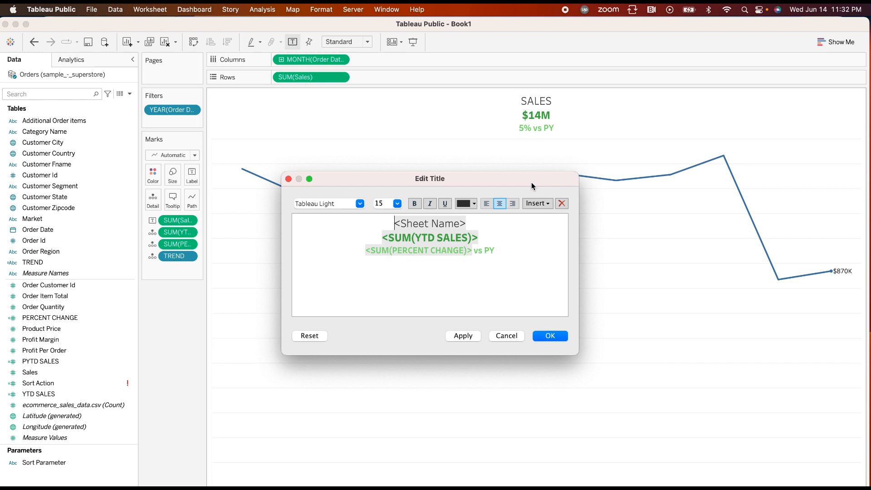
click(365, 248)
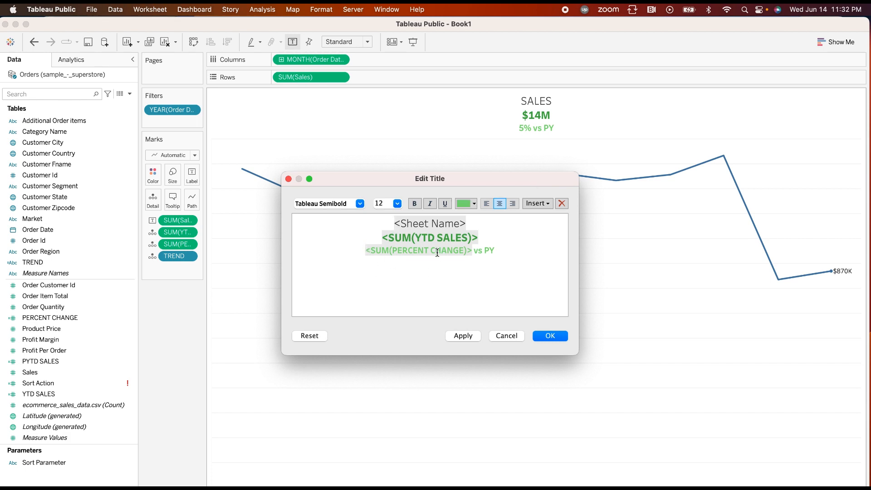
click(546, 204)
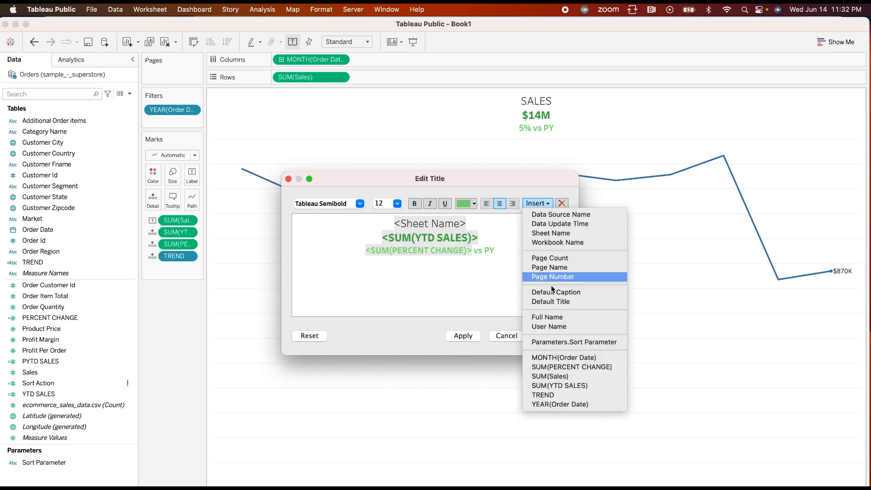
click(544, 394)
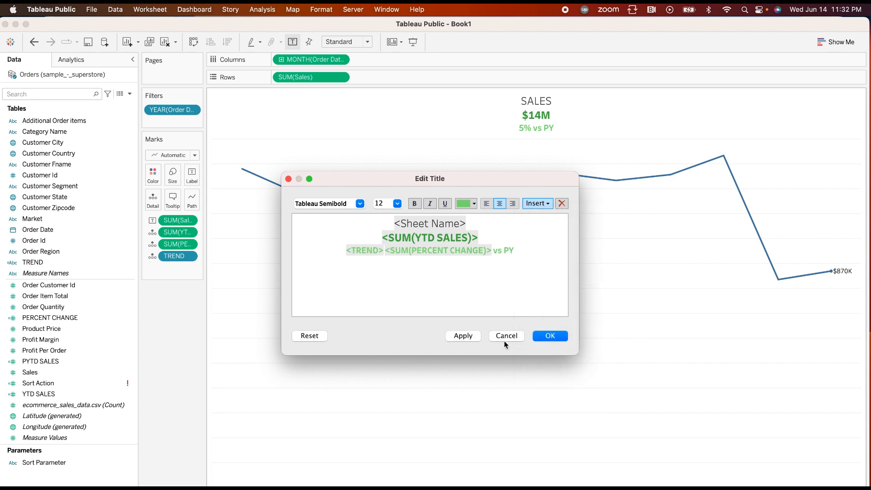
click(468, 337)
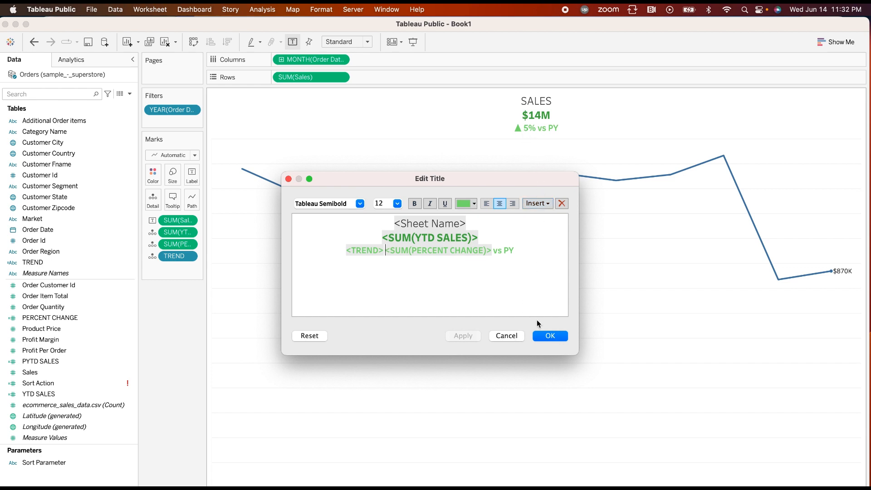
click(545, 336)
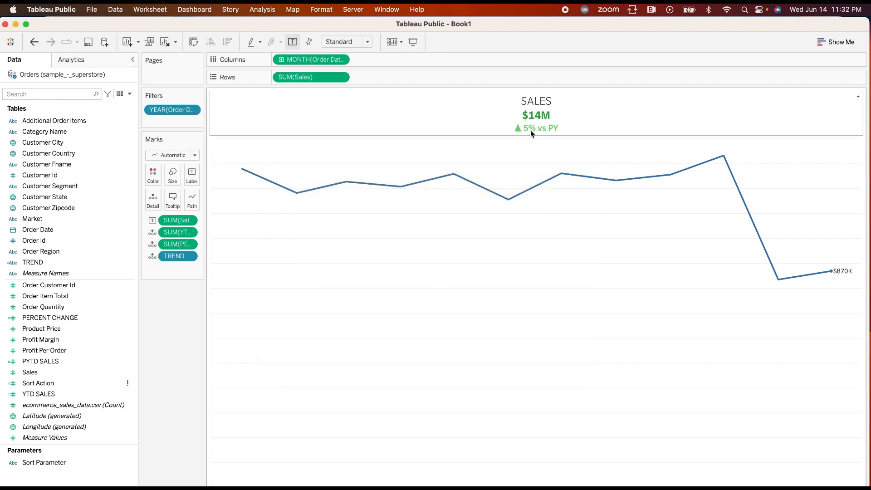